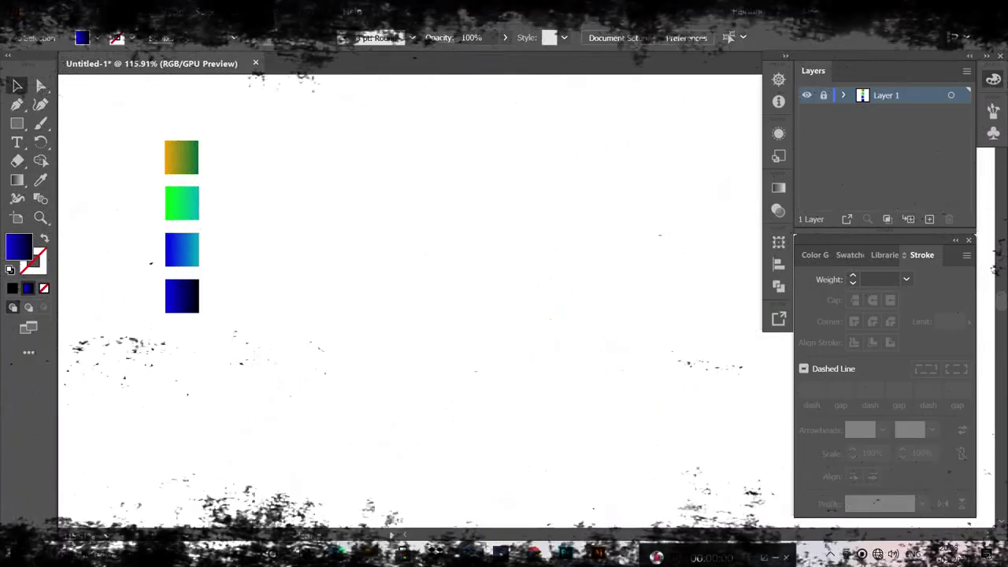
Create Layer 2 above the locked layer, with no fill and a default black stroke
key(ctrl+l)
key(p)
key(d)
click(43, 288)
Draw a curved Pen path for the neck, ending at a lower-left point
key(p)
drag(441, 280, 419, 418)
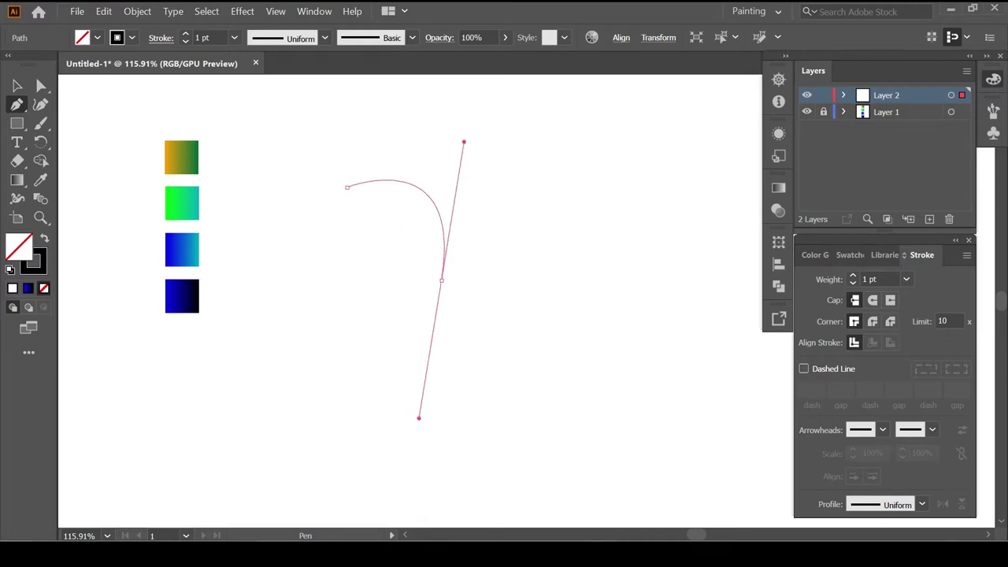
drag(418, 416, 433, 321)
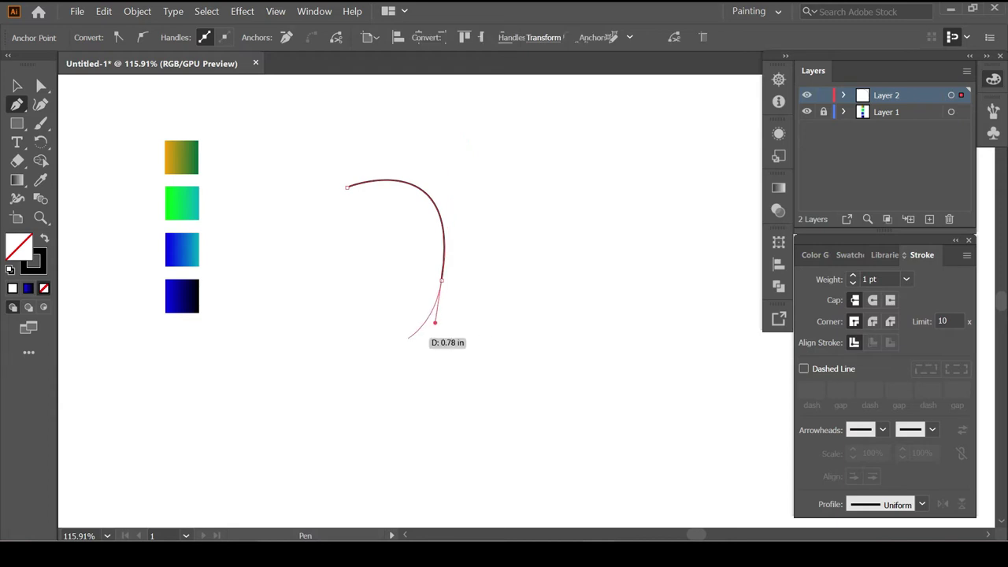
click(397, 343)
key(Escape)
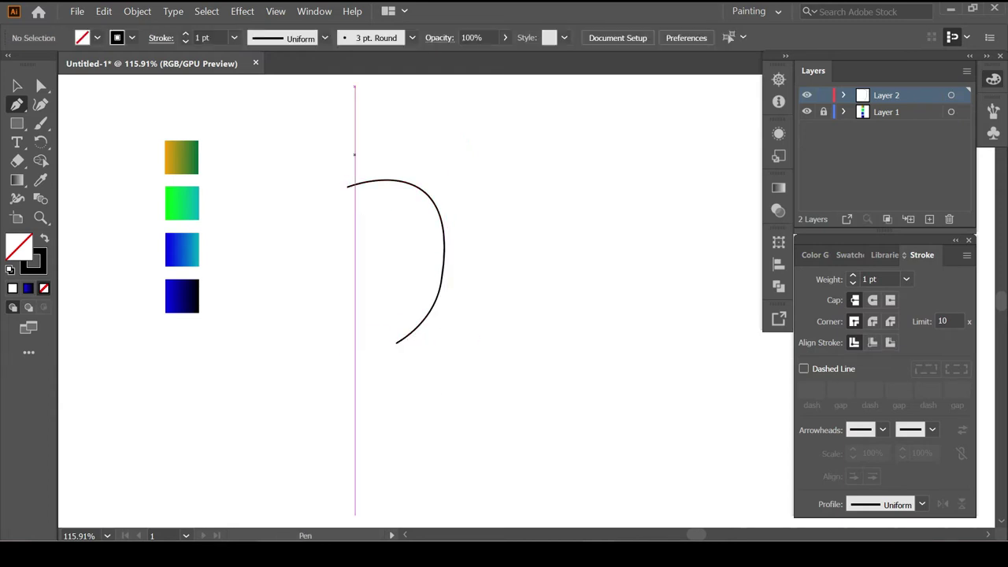
Refine the curve's bottom and top segments into a tighter hook-shaped arc
ctrl+click(441, 280)
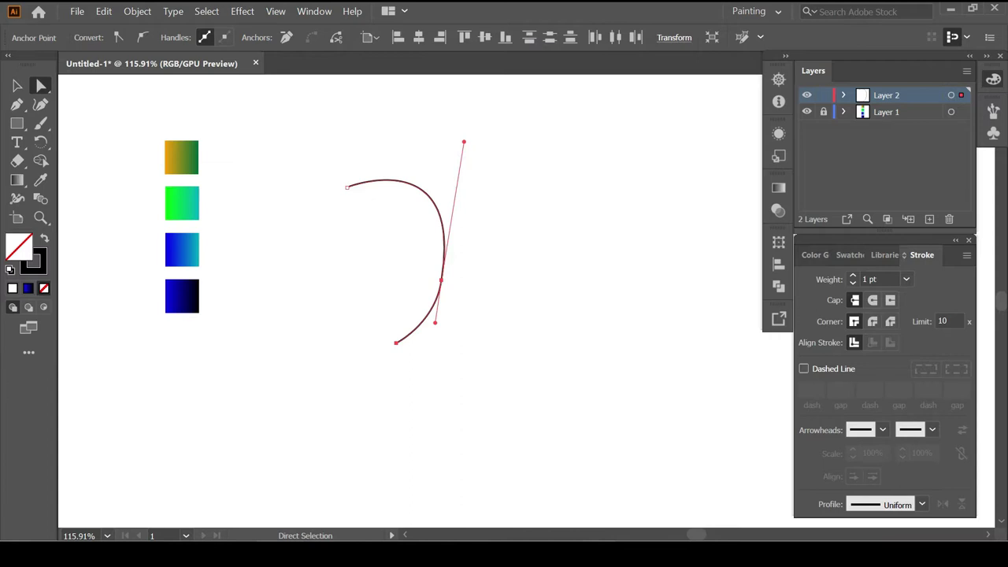
ctrl+click(441, 279)
drag(434, 322, 431, 335)
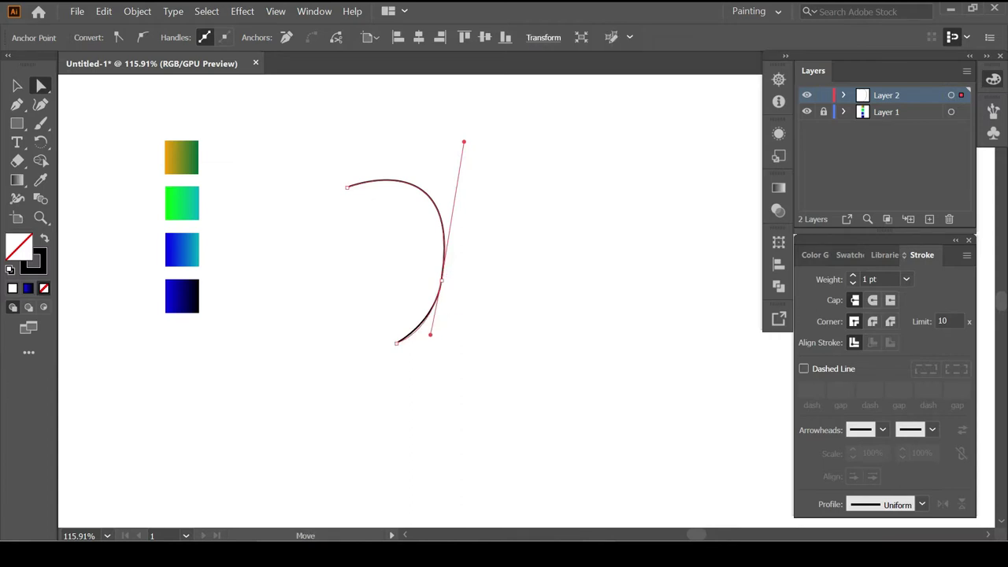
click(440, 279)
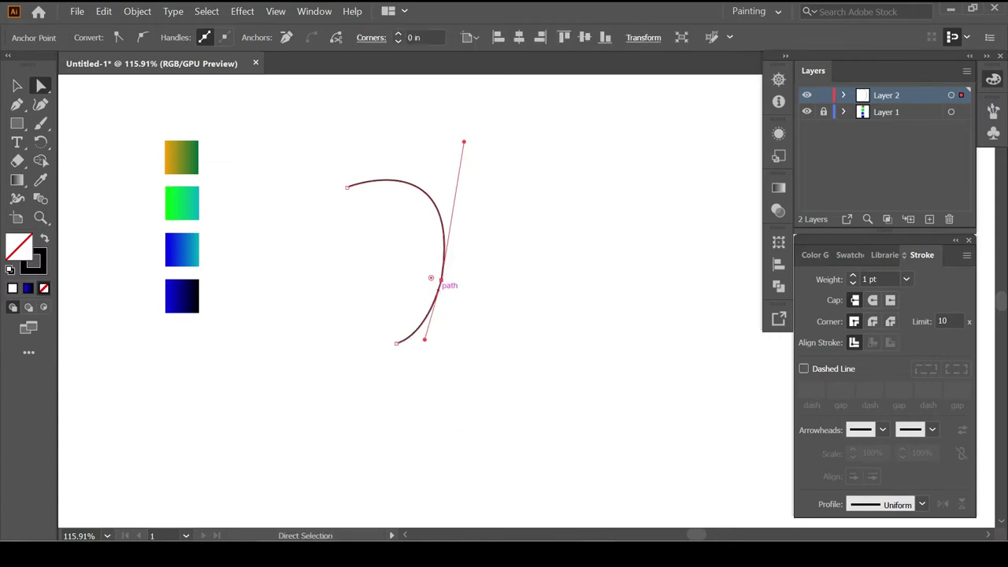
click(308, 247)
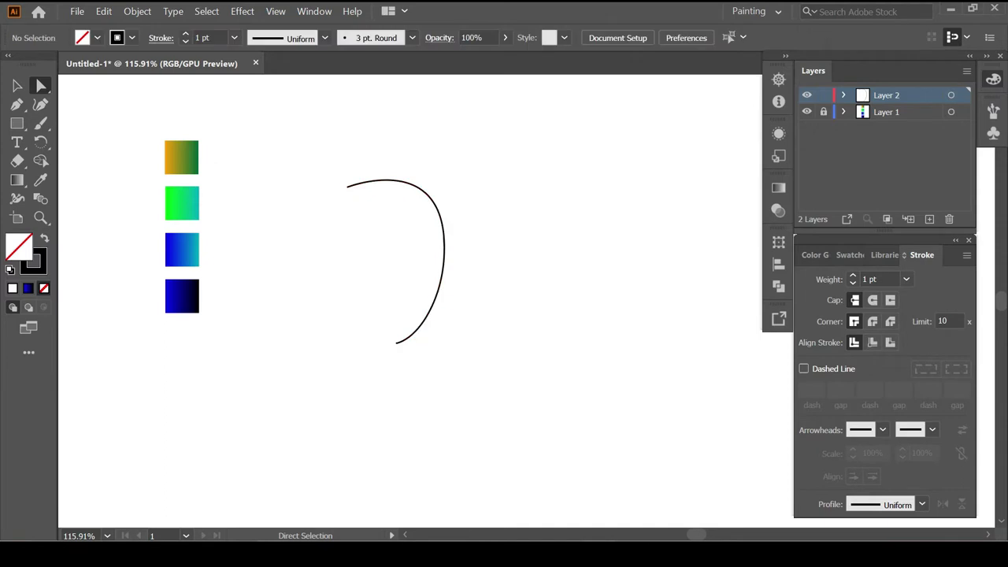
drag(367, 186, 386, 190)
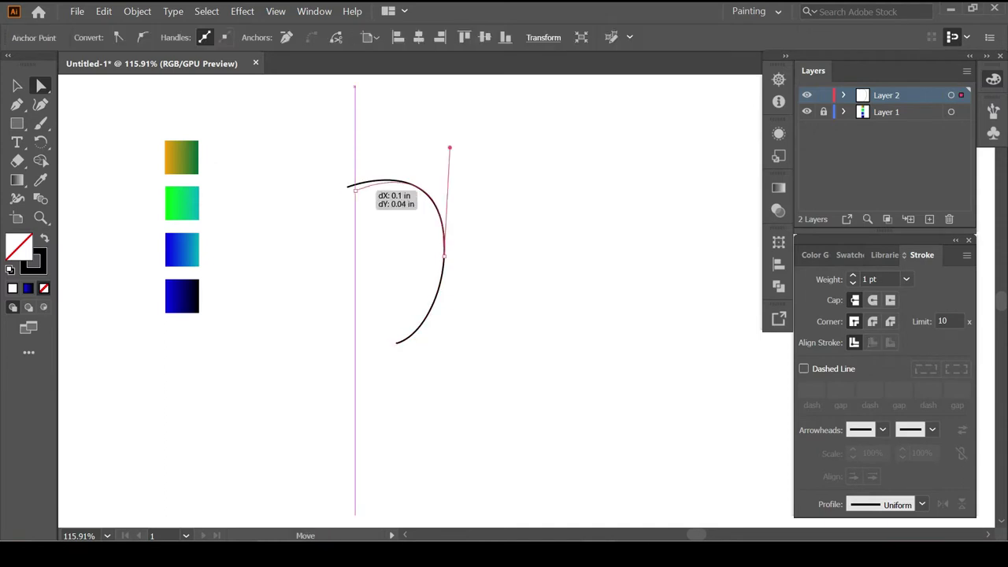
key(ctrl+shift+a)
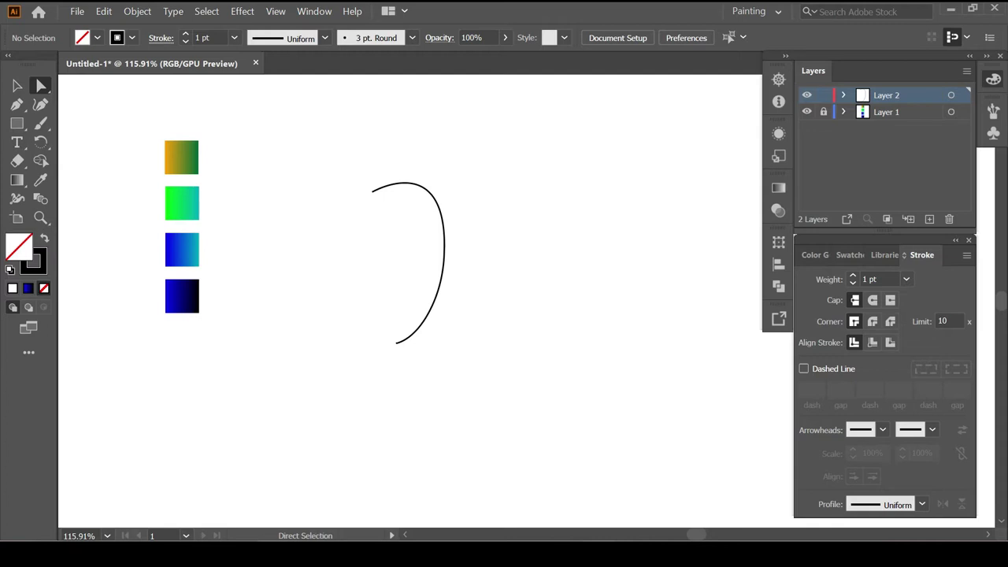
key(ctrl+a)
key(shift+w)
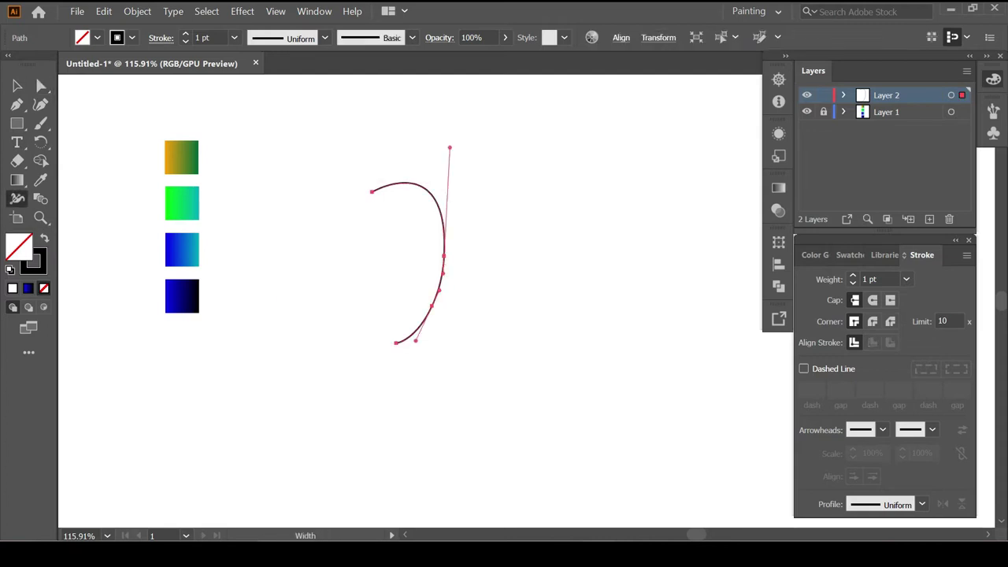
Widen the neck stroke to 28.3781 pt: thick base, narrow middle, bulging head
drag(421, 325, 431, 335)
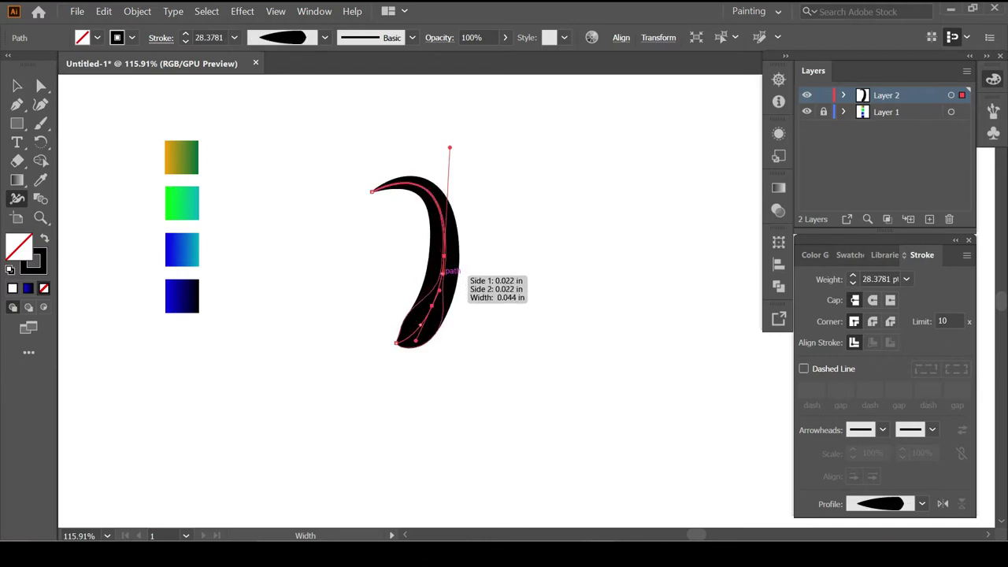
drag(456, 275, 453, 275)
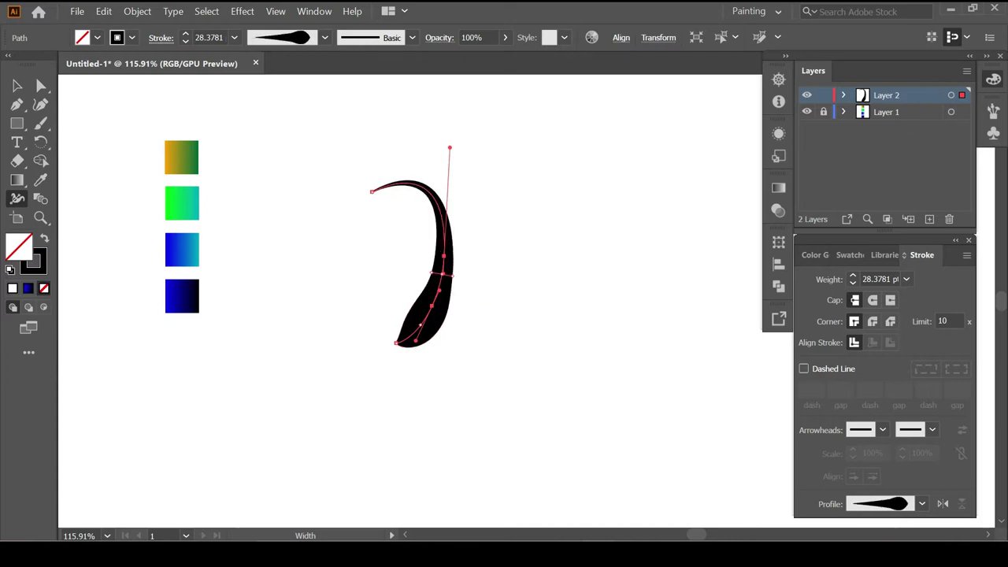
drag(393, 186, 416, 183)
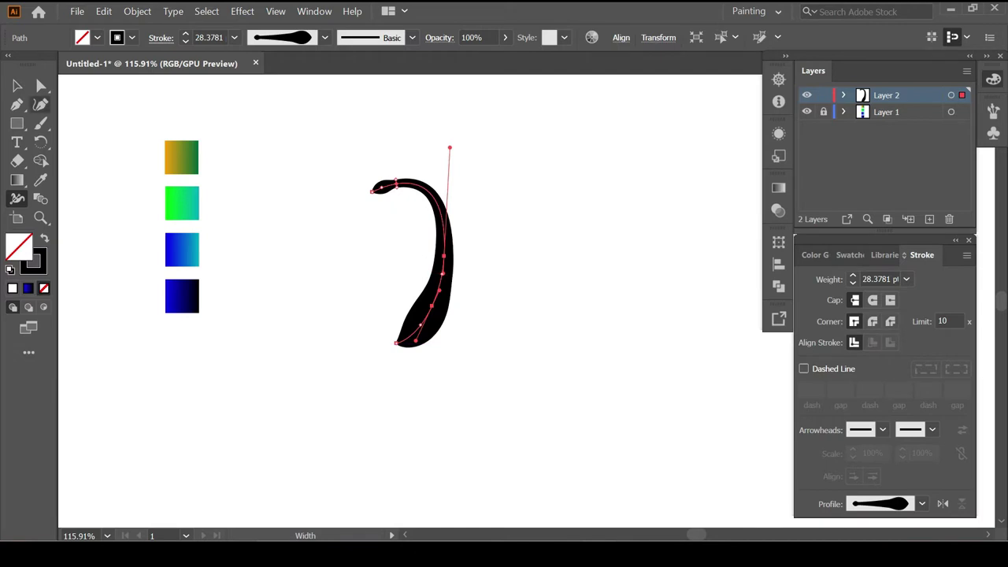
key(a)
drag(396, 343, 387, 331)
key(ctrl+z)
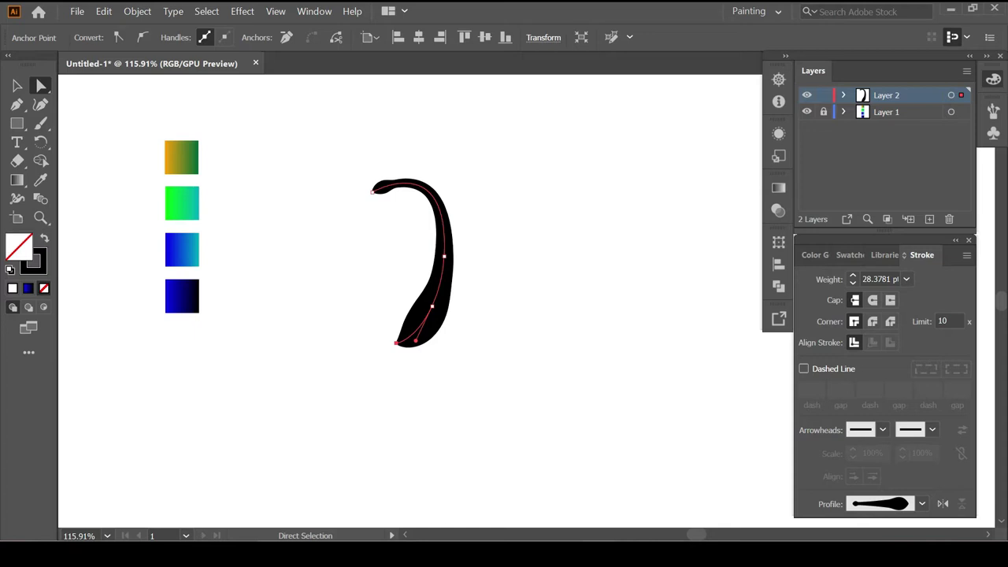
Shorten the neck vertically and nudge the head end to refine the hook
key(v)
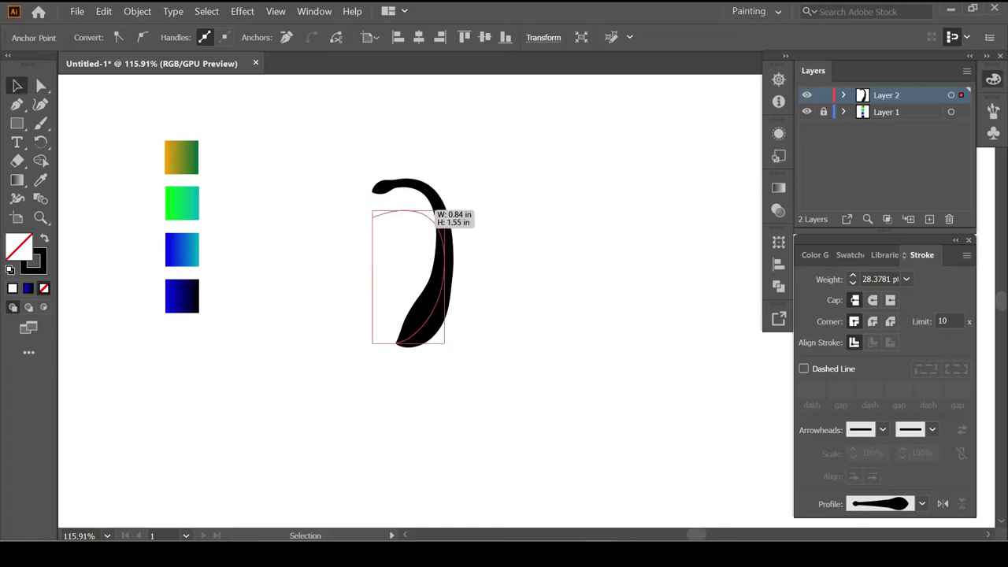
drag(408, 183, 408, 211)
key(ctrl+shift+a)
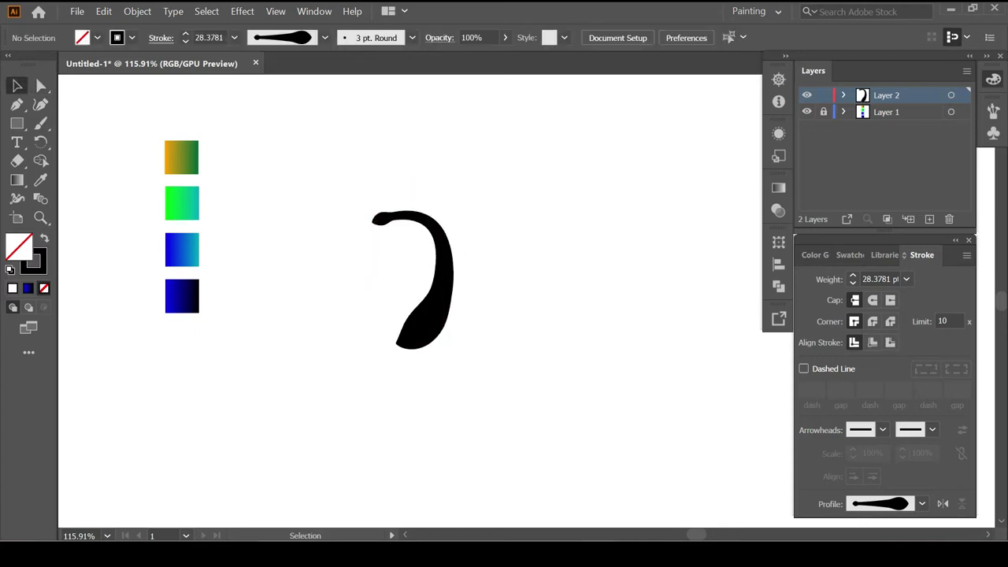
key(a)
click(372, 221)
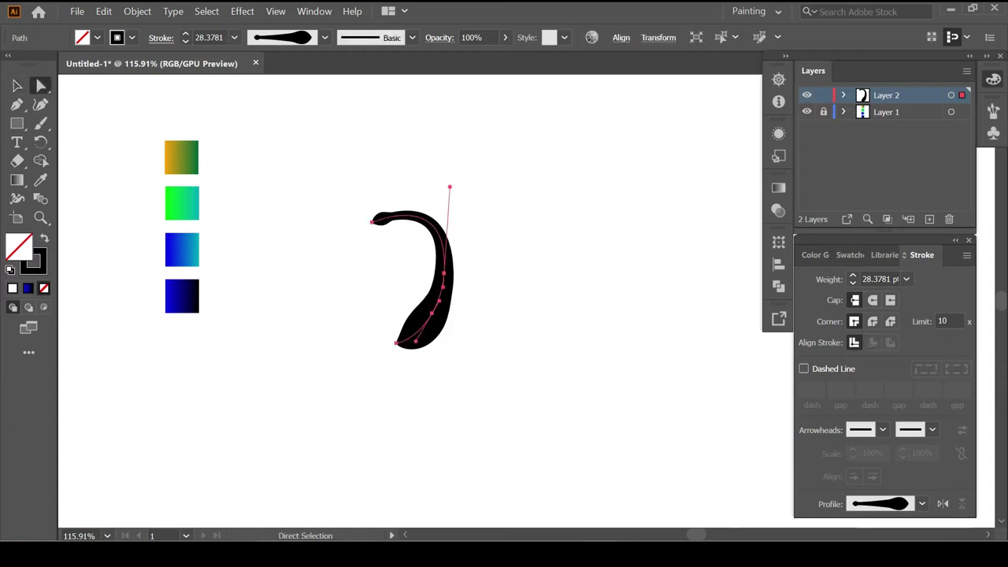
drag(371, 221, 376, 224)
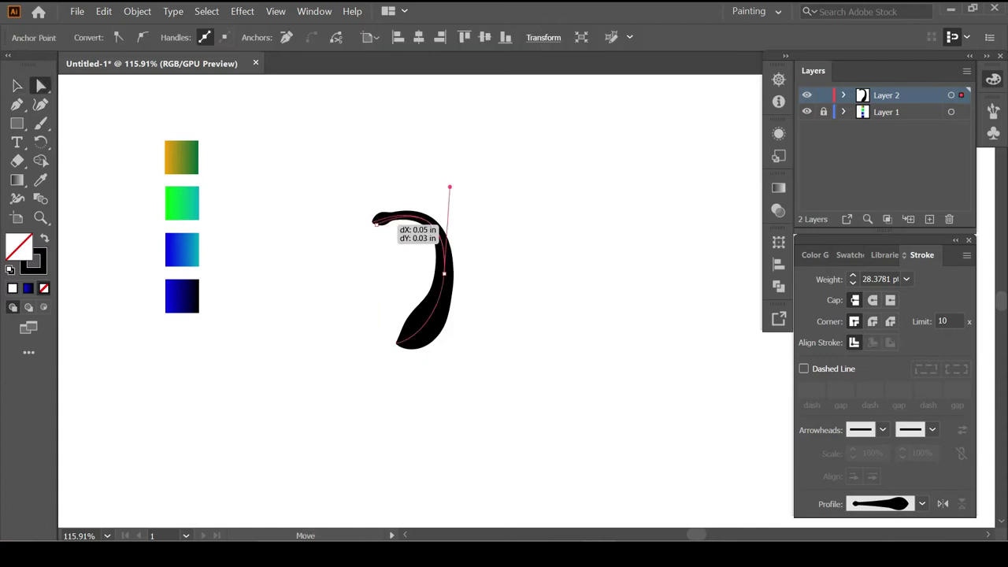
key(ctrl+shift+a)
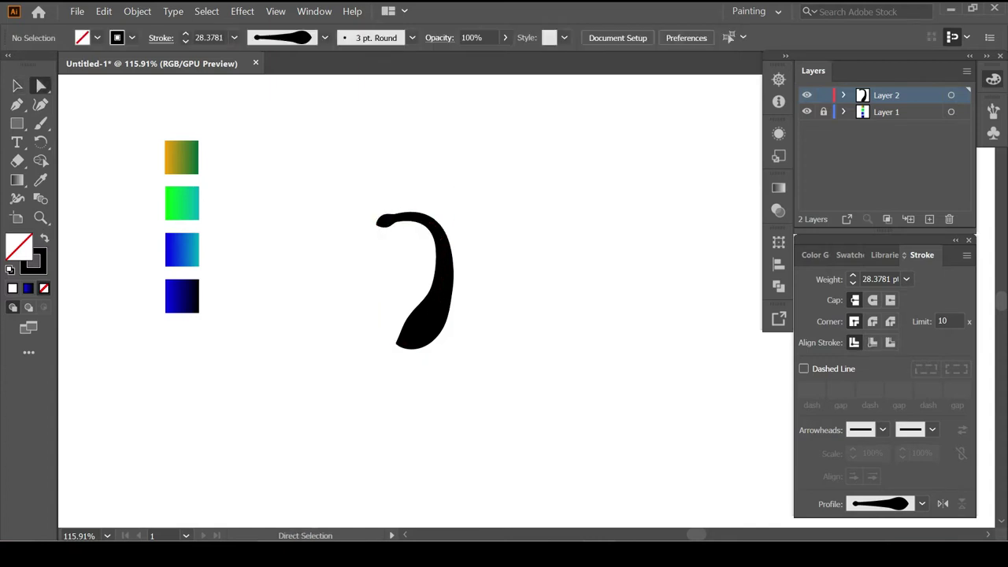
Draw a short beak left from the head with a tapered 2 pt width profile
key(p)
drag(384, 222, 362, 233)
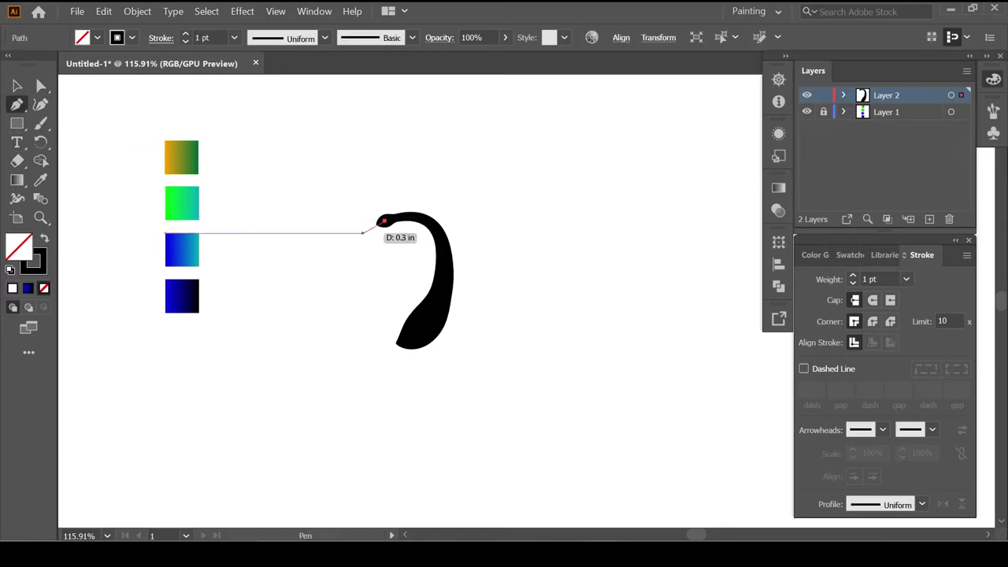
click(355, 233)
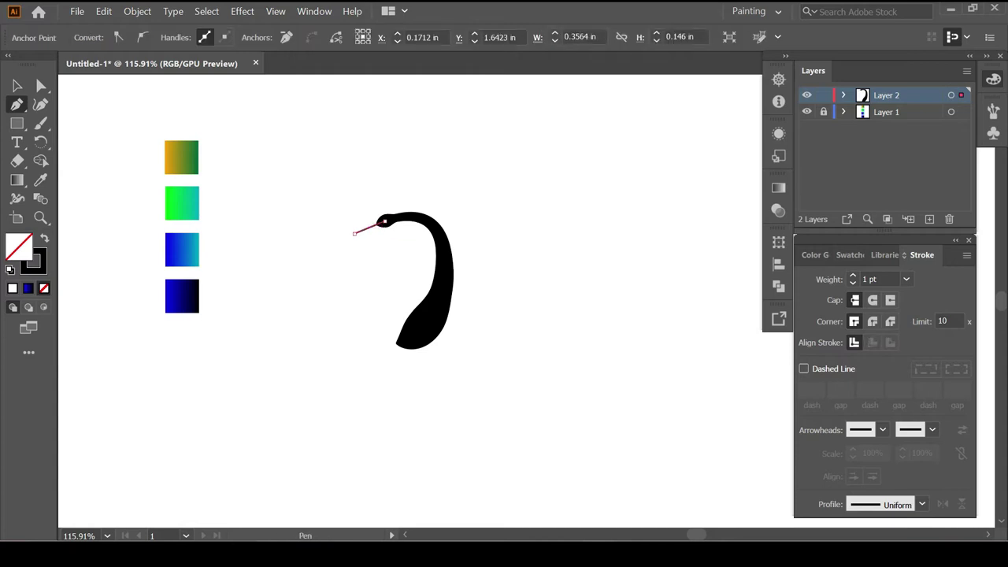
click(922, 504)
click(871, 442)
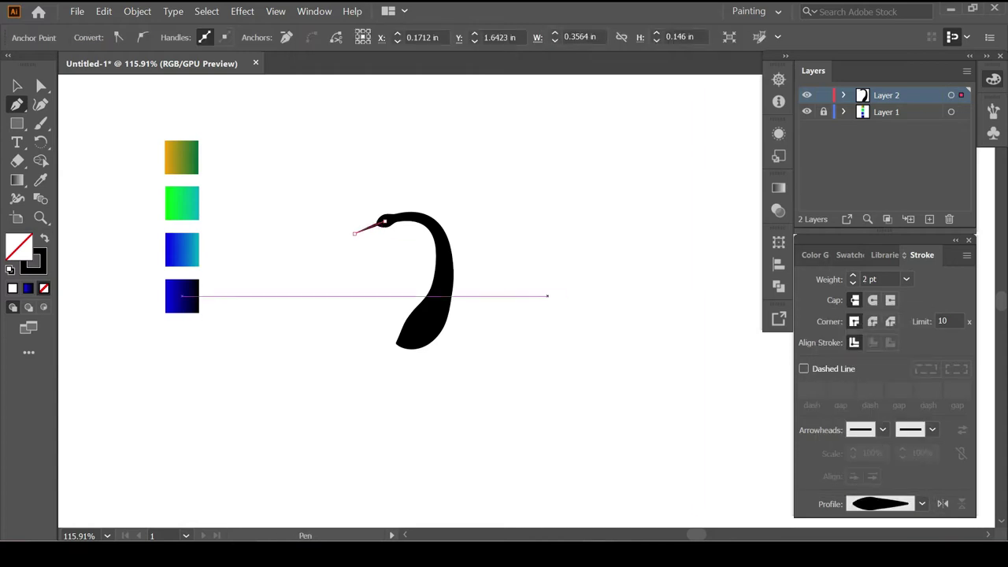
key(a)
drag(354, 233, 363, 228)
key(ctrl+shift+a)
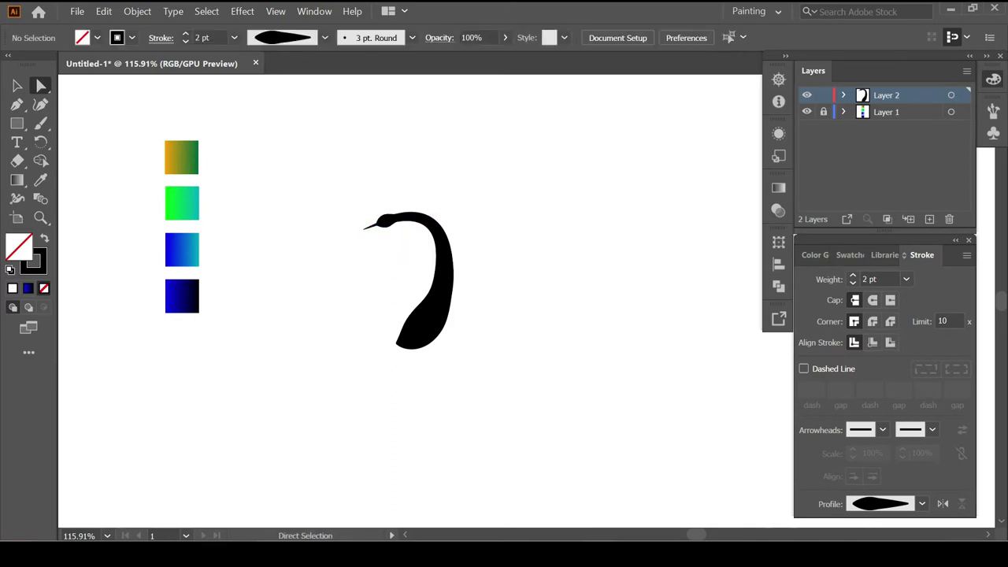
Draw an arched path curving left from the neck's base
key(p)
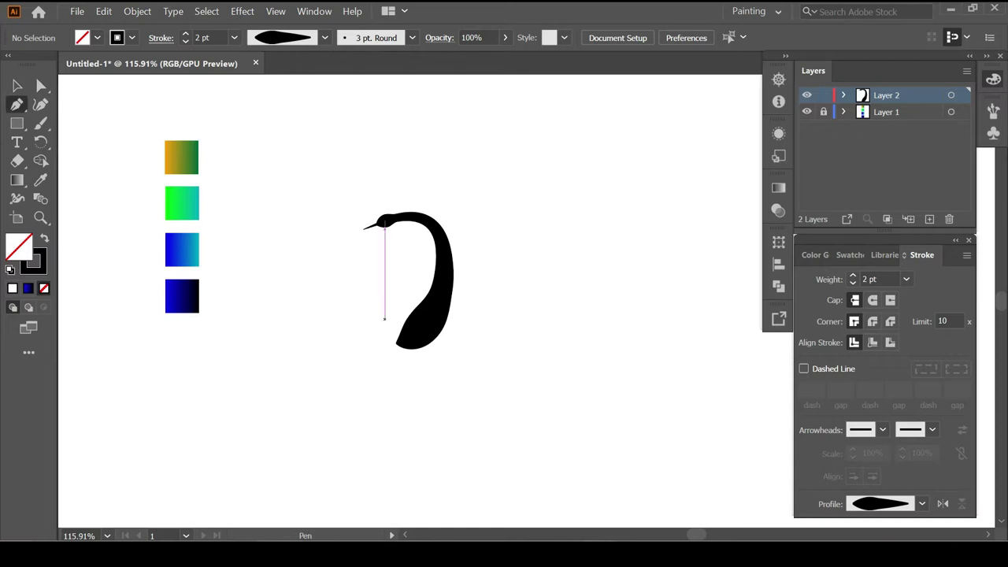
click(393, 321)
drag(238, 334, 197, 413)
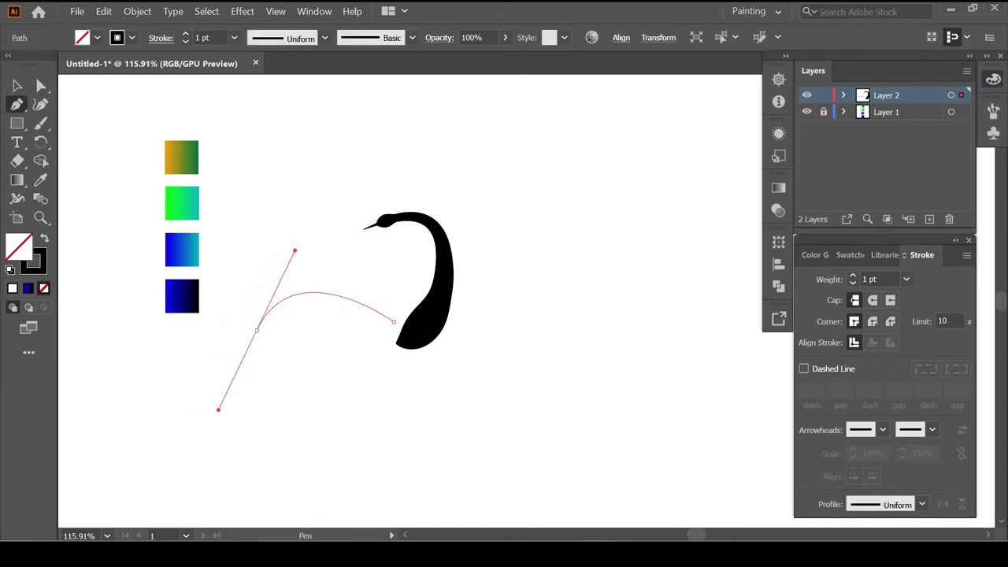
drag(196, 413, 218, 407)
key(Escape)
Shape the arc into a thick tapered 24.0143 pt crescent feather with the Width tool
click(257, 329)
click(922, 504)
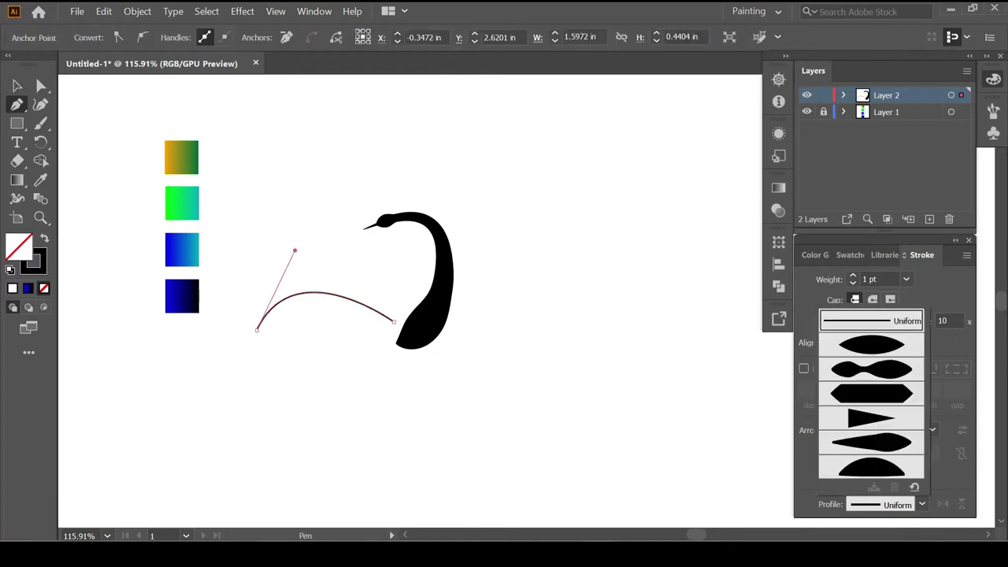
click(872, 442)
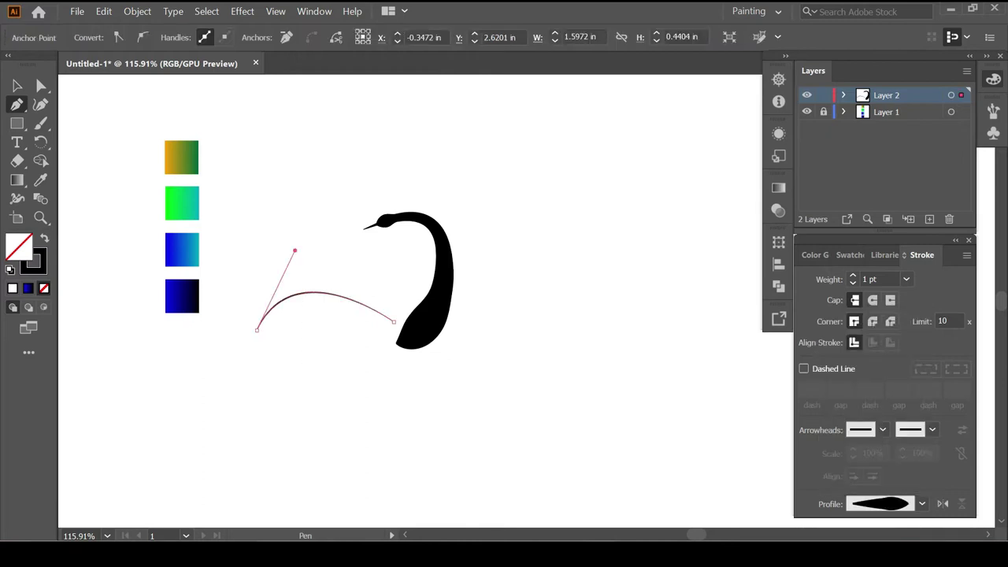
key(ctrl+z)
key(shift+w)
drag(257, 329, 283, 342)
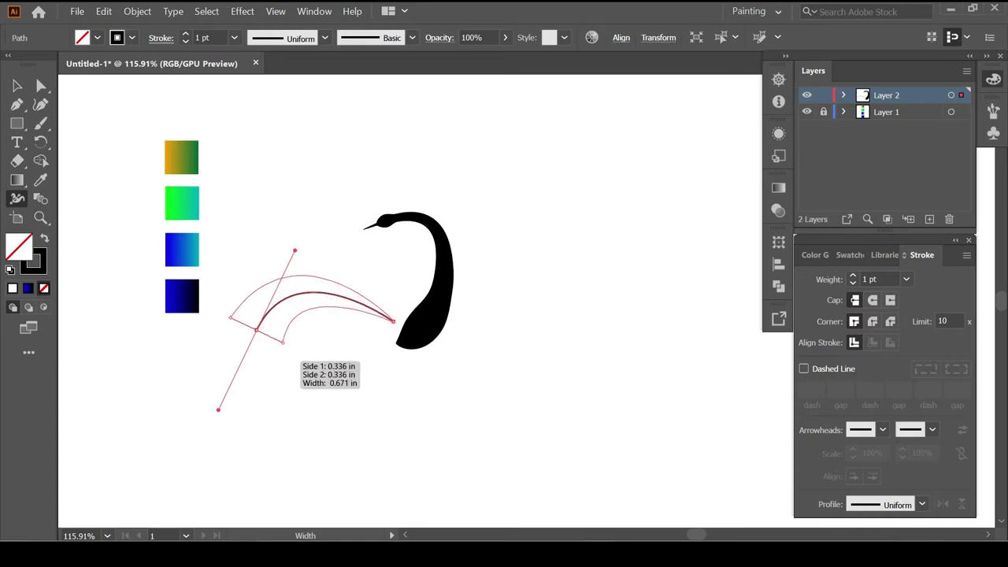
drag(290, 299, 296, 315)
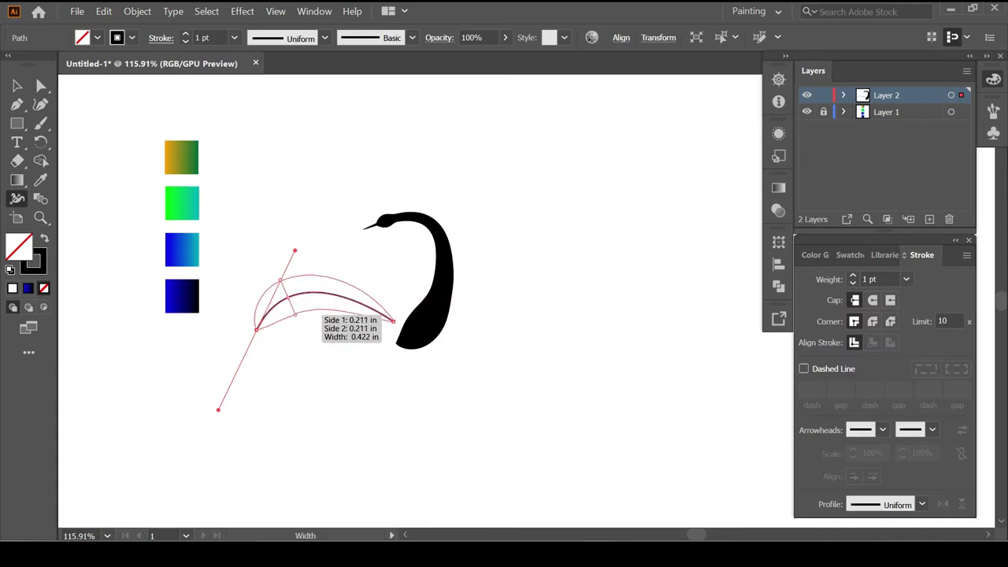
drag(294, 315, 294, 311)
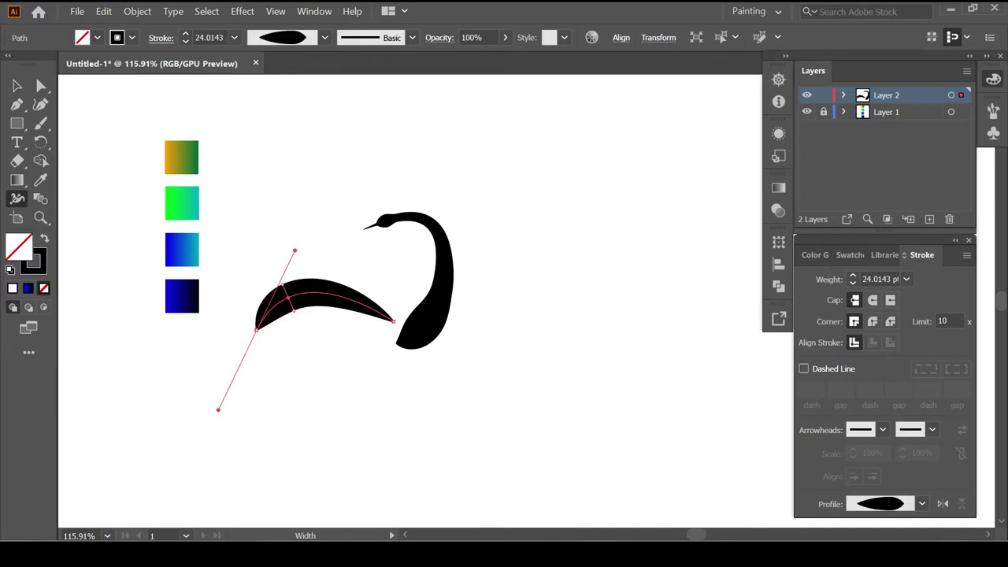
Duplicate the feather and rotate copies down the left side of the neck base
key(v)
drag(325, 309, 322, 341)
drag(393, 324, 428, 339)
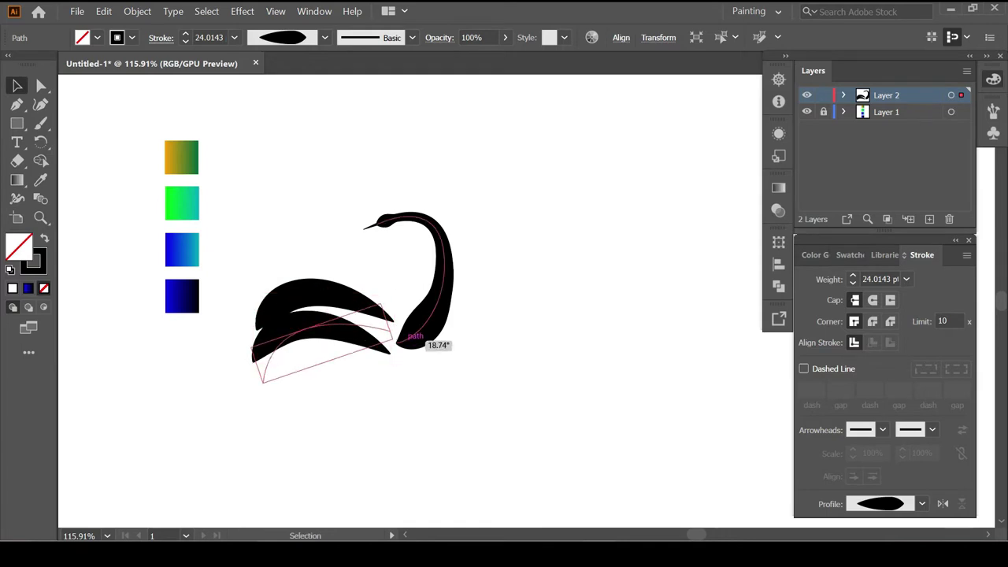
drag(323, 327, 338, 378)
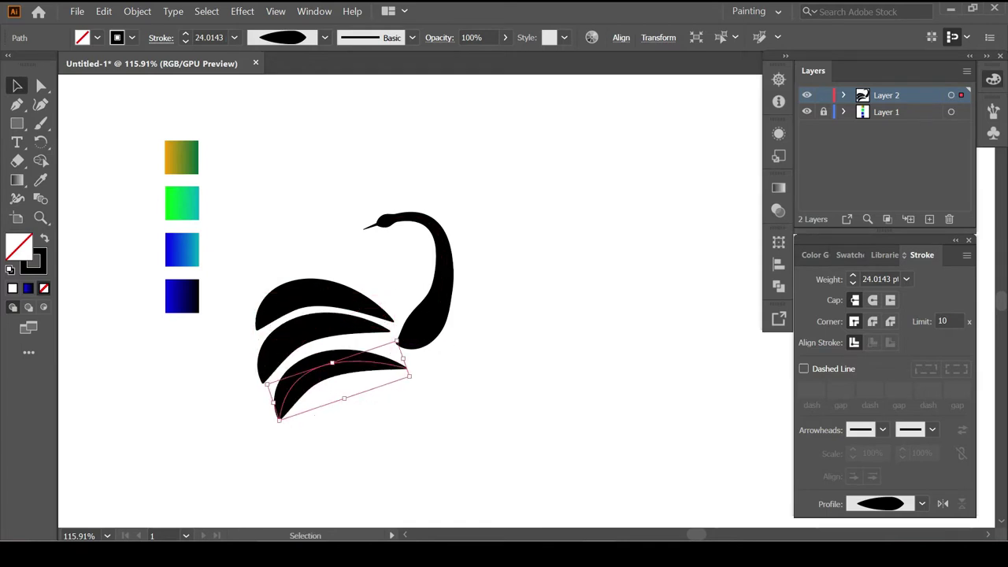
key(ctrl+z)
key(ctrl+z)
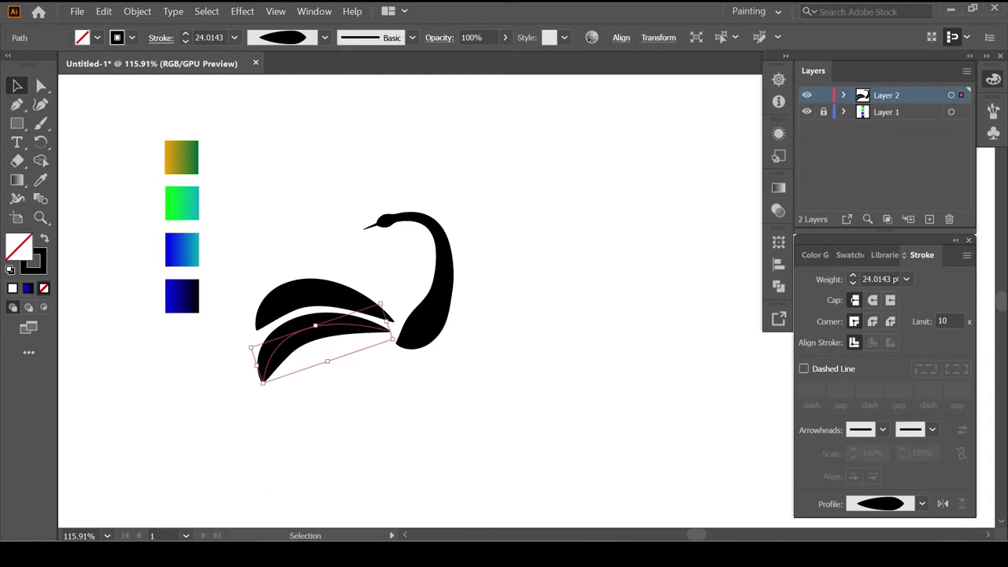
drag(323, 331, 340, 360)
mouse_move(347, 398)
mouse_down()
mouse_move(356, 391)
mouse_move(348, 391)
mouse_up()
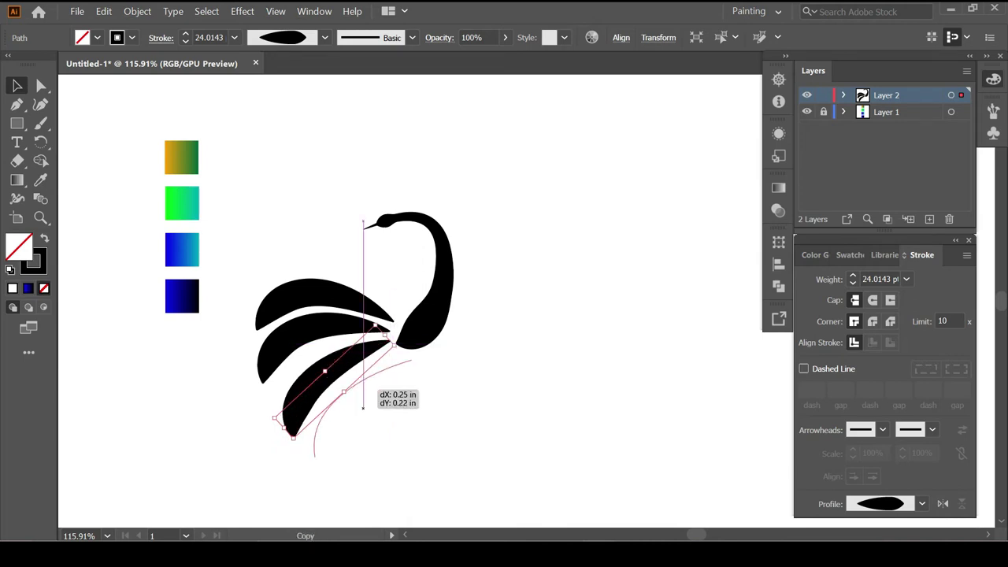
Stretch and swing the lower feather copies to point downward and lean right
drag(315, 455, 363, 482)
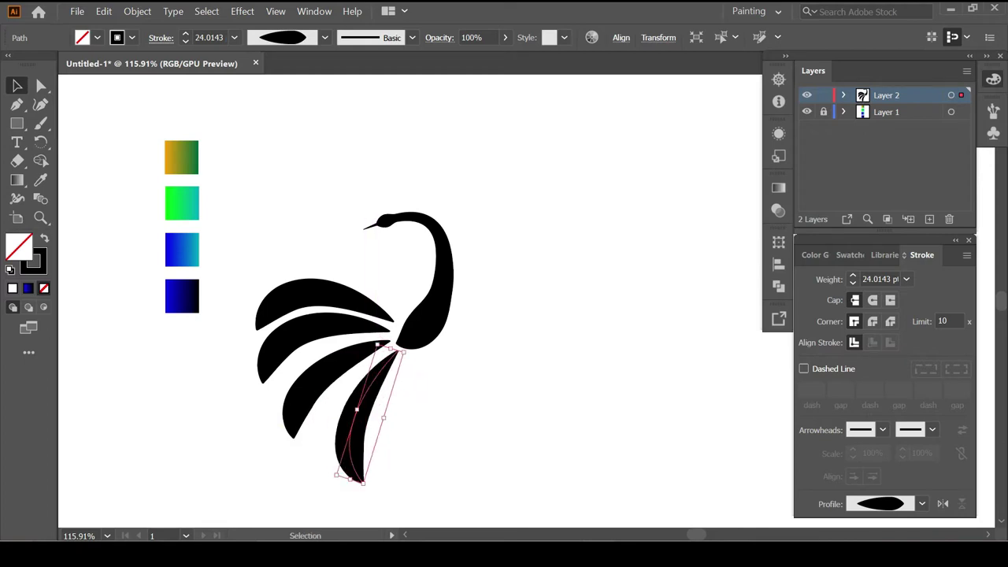
drag(364, 482, 436, 490)
drag(416, 425, 452, 421)
drag(474, 488, 521, 473)
drag(469, 433, 484, 435)
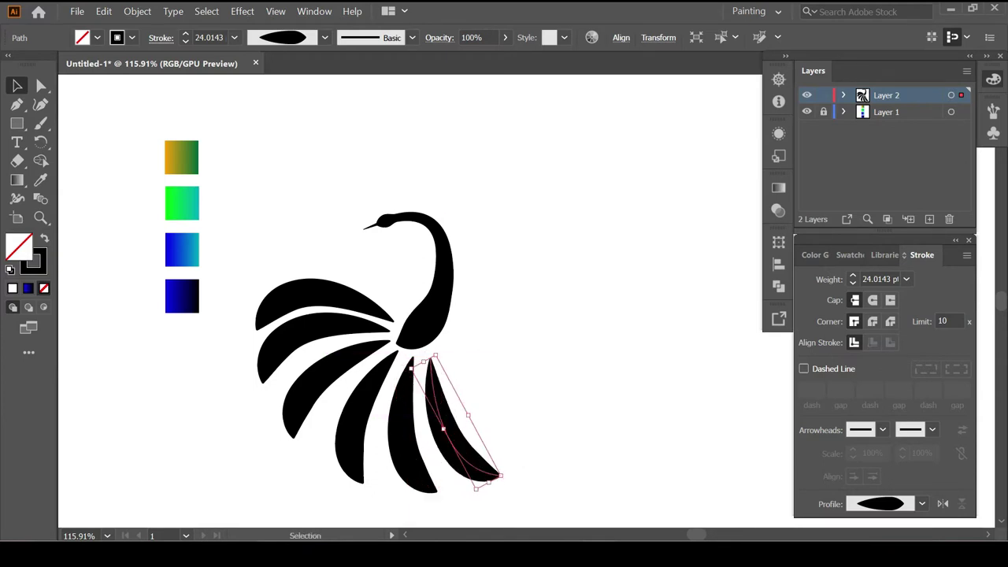
mouse_move(504, 471)
mouse_down()
mouse_move(564, 435)
mouse_move(520, 416)
mouse_move(519, 373)
mouse_up()
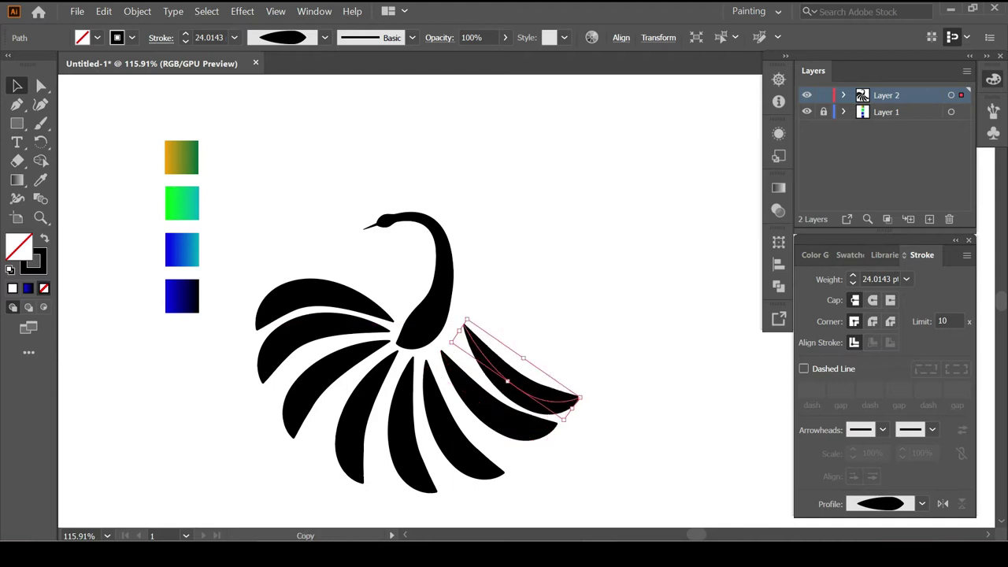
Add right-side feathers, laying one horizontally and rotating another copy to point upward
drag(582, 400, 580, 363)
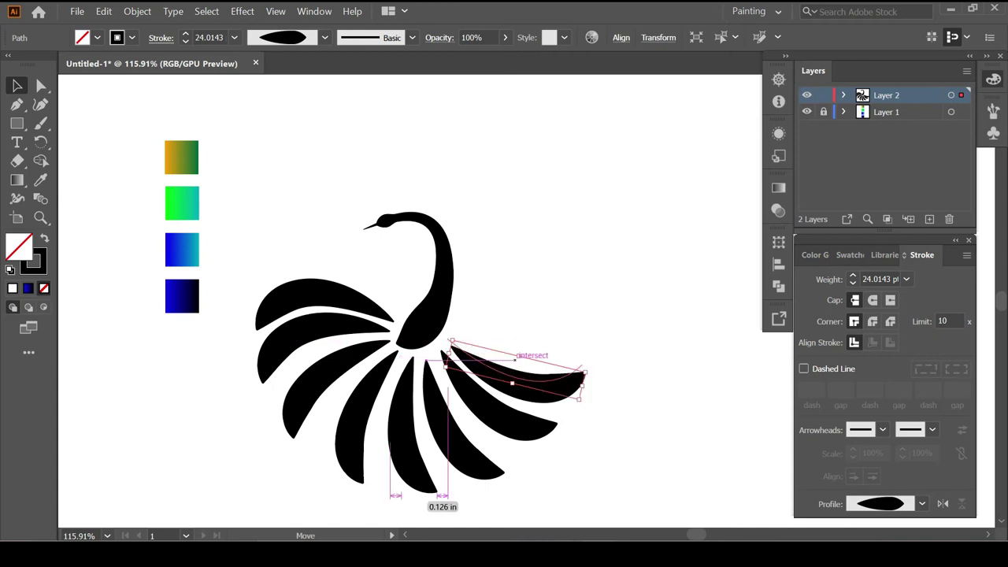
key(Up)
key(Up)
key(Right)
key(Right)
key(Up)
key(Up)
key(Right)
key(Right)
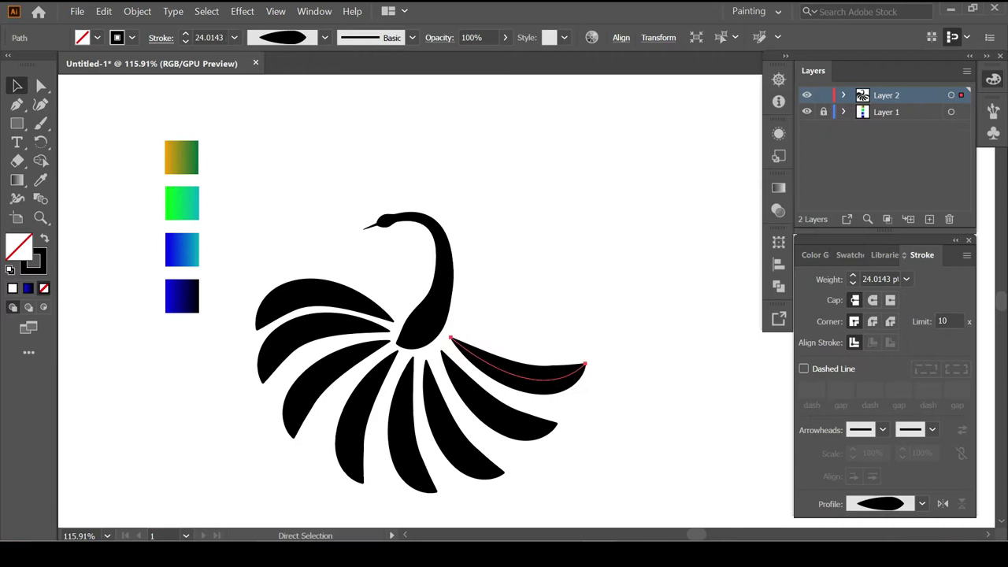
drag(520, 353, 536, 309)
drag(598, 338, 610, 304)
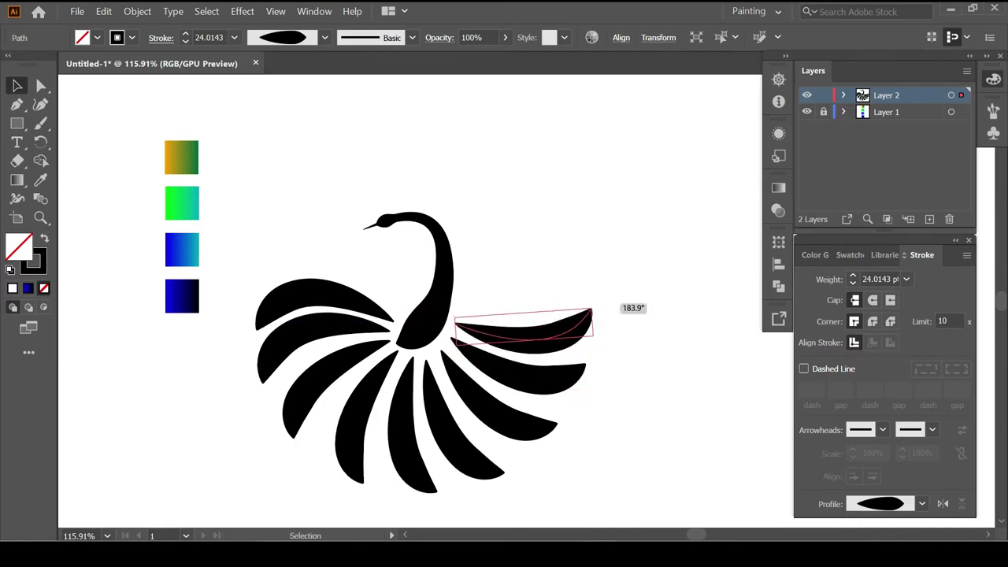
Select all seven tail feathers and expand their appearance into filled shapes
click(645, 260)
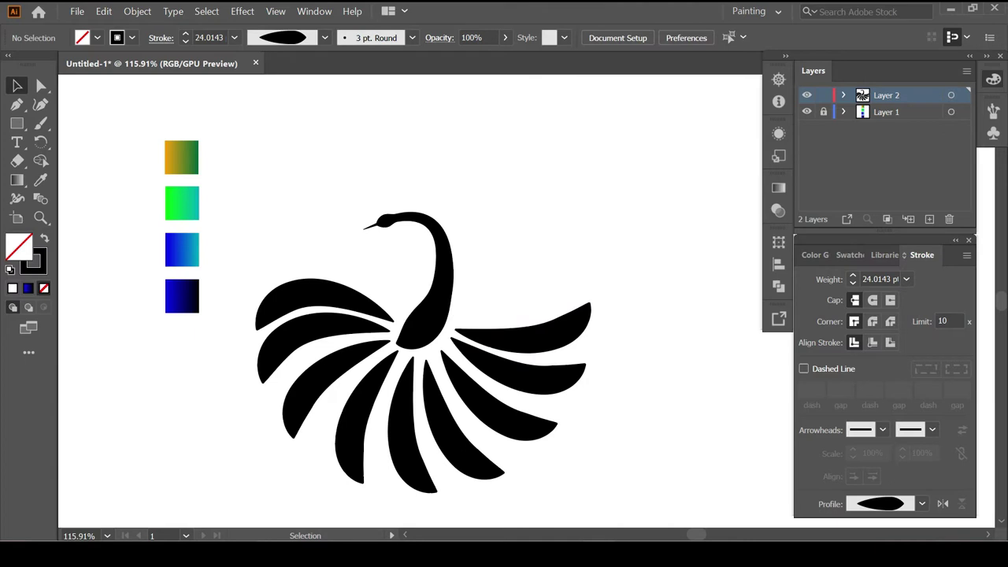
ctrl+click(323, 303)
ctrl+shift+click(307, 394)
ctrl+shift+click(394, 442)
ctrl+shift+click(473, 449)
ctrl+shift+click(512, 414)
ctrl+shift+click(536, 370)
ctrl+shift+click(543, 331)
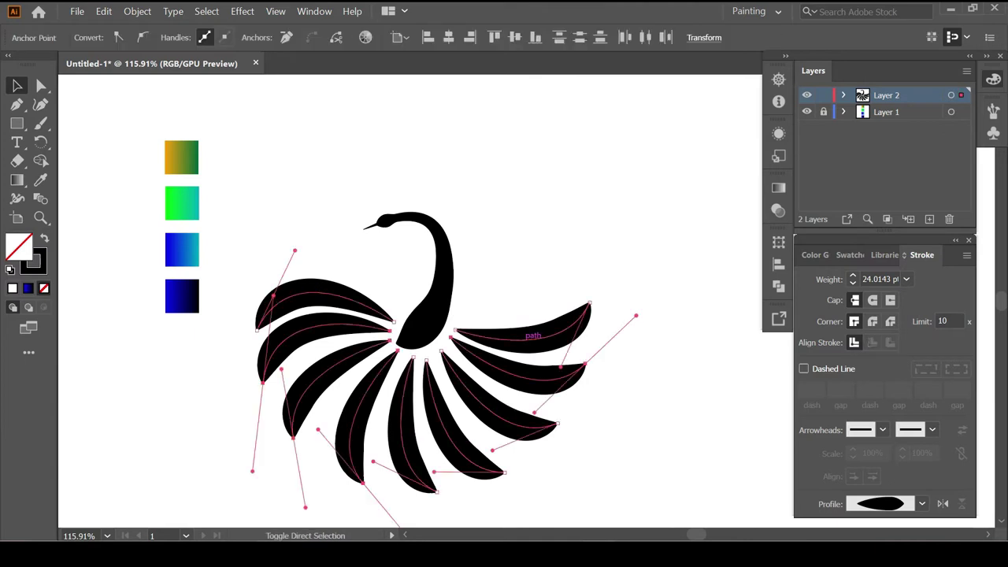
click(137, 11)
click(169, 160)
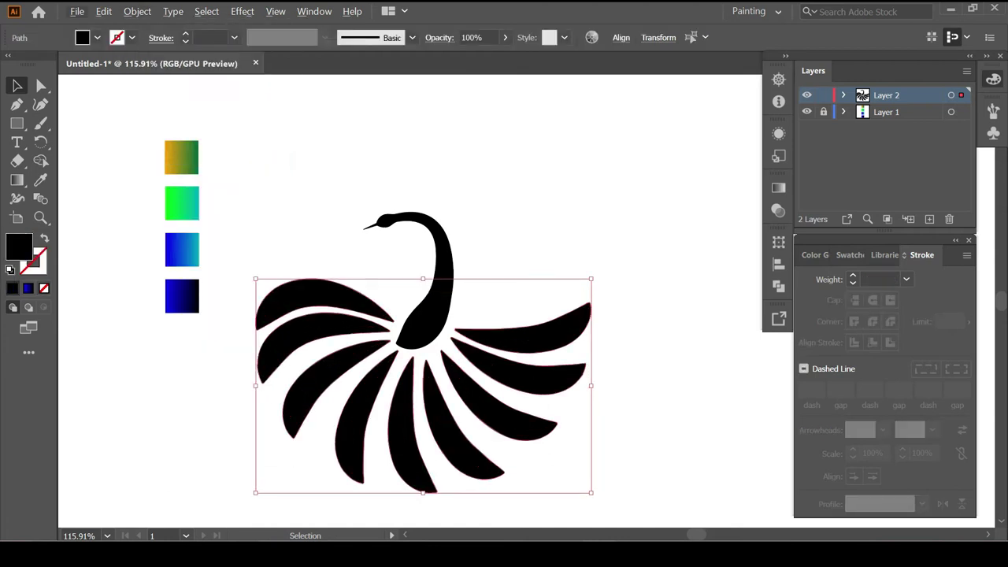
Apply the yellow-green gradient to the feathers, running green-top to yellow-bottom on the middle one
key(i)
click(181, 157)
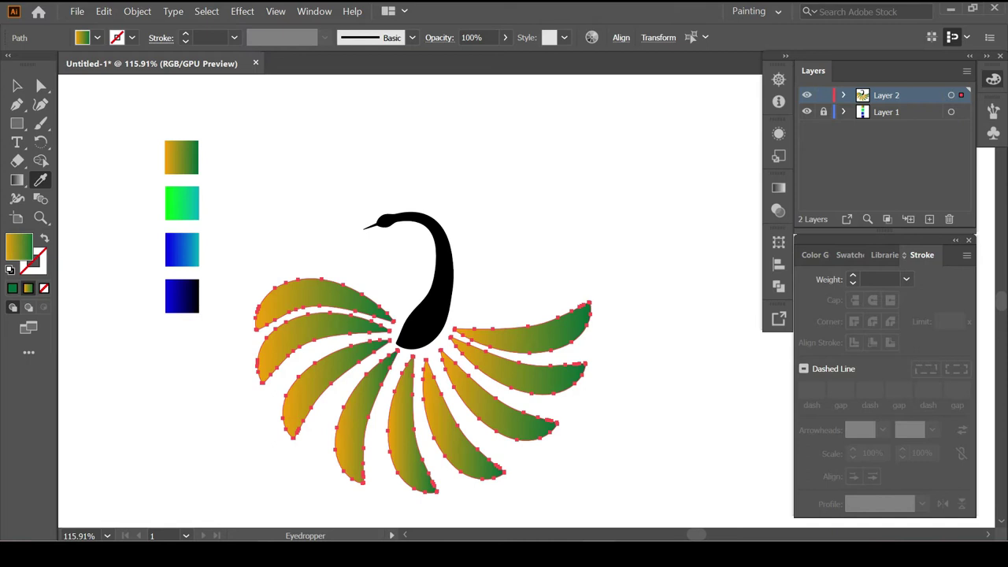
key(ctrl+shift+a)
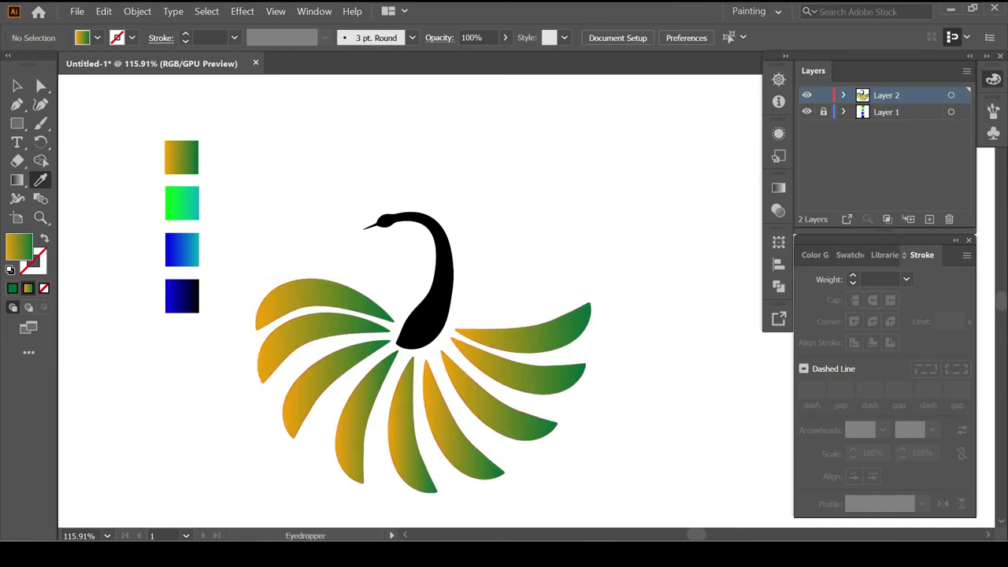
key(v)
click(410, 426)
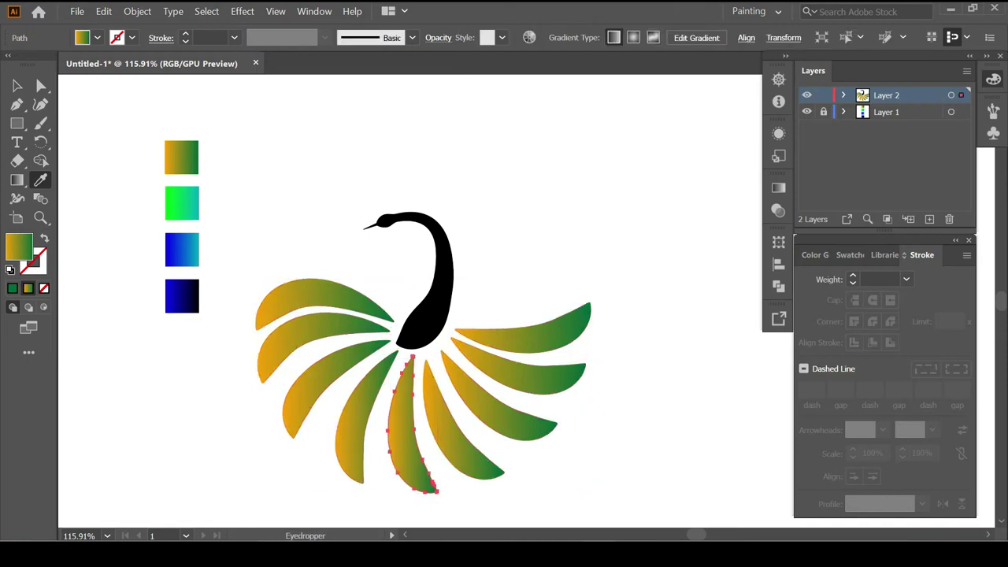
key(g)
click(437, 424)
drag(425, 490, 405, 376)
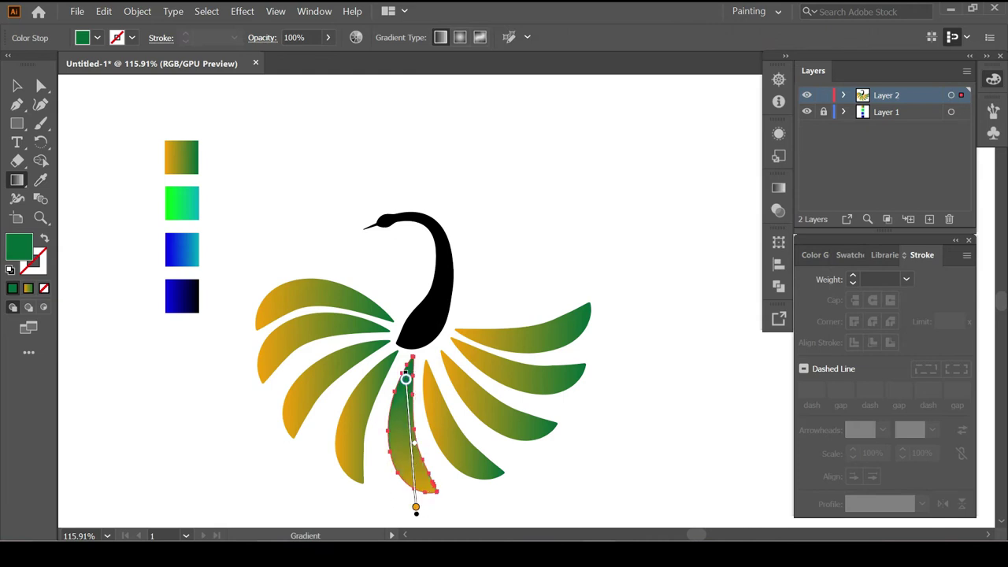
key(ctrl+shift+a)
Set a diagonal gradient across the four lower-right feathers
key(v)
drag(592, 287, 428, 479)
key(g)
drag(438, 360, 537, 502)
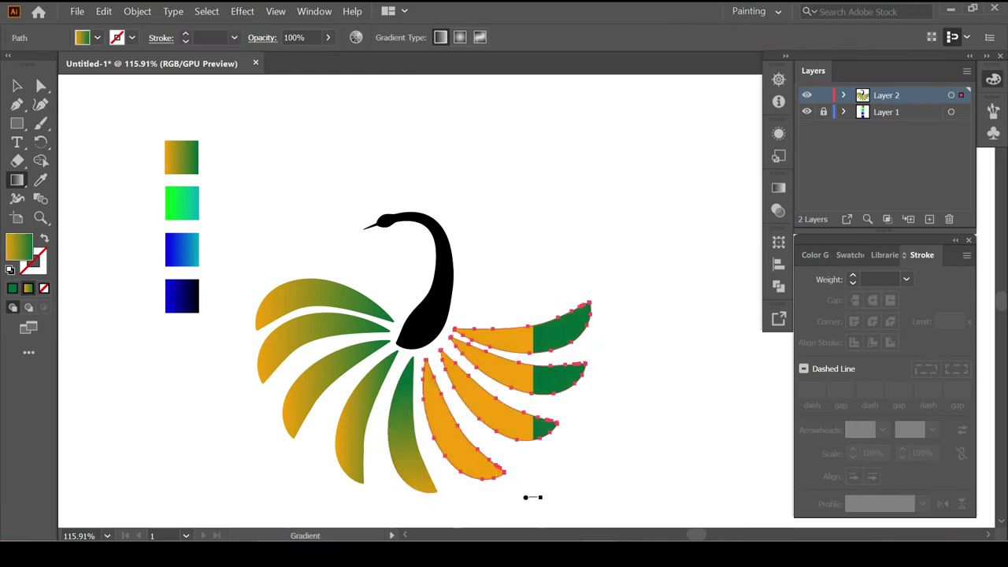
key(v)
key(ctrl+shift+a)
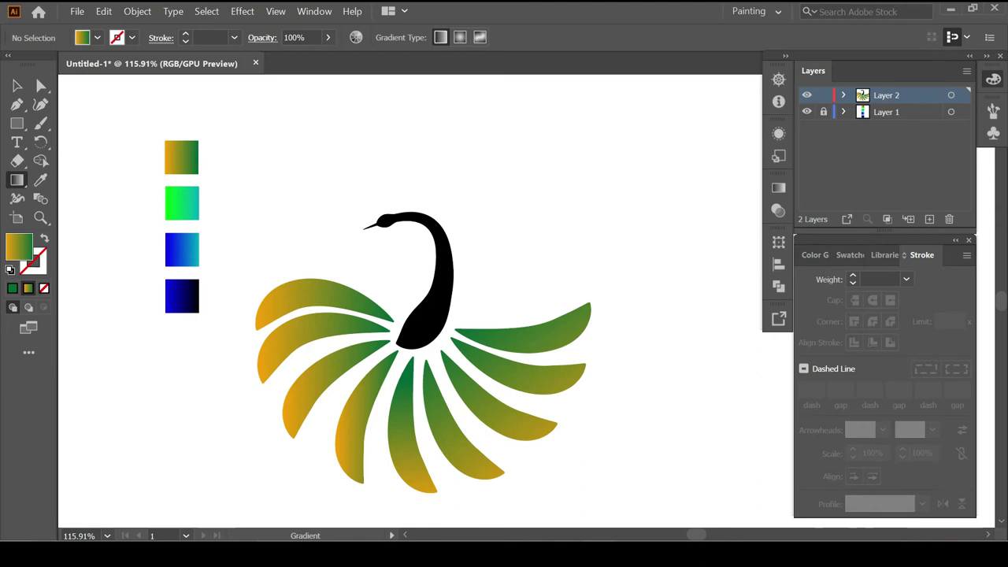
click(443, 297)
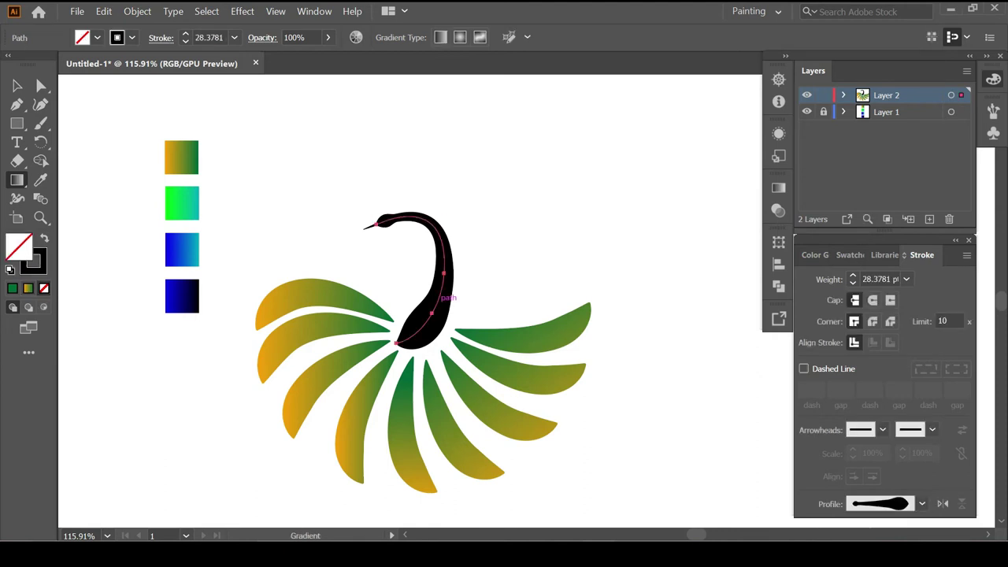
Expand the neck and fill it with the blue-to-black gradient, running vertically base to head
click(137, 11)
click(206, 160)
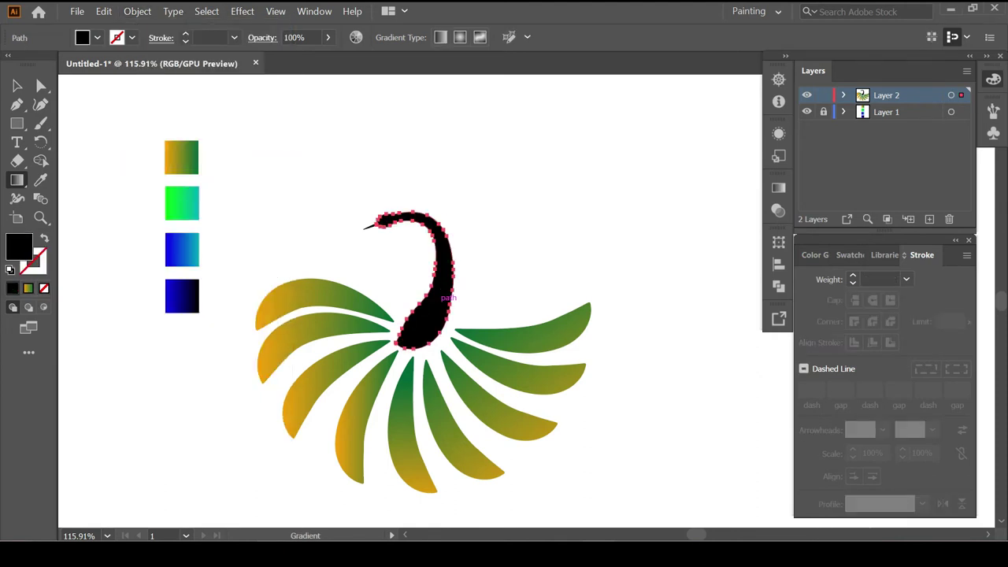
key(i)
click(182, 296)
key(g)
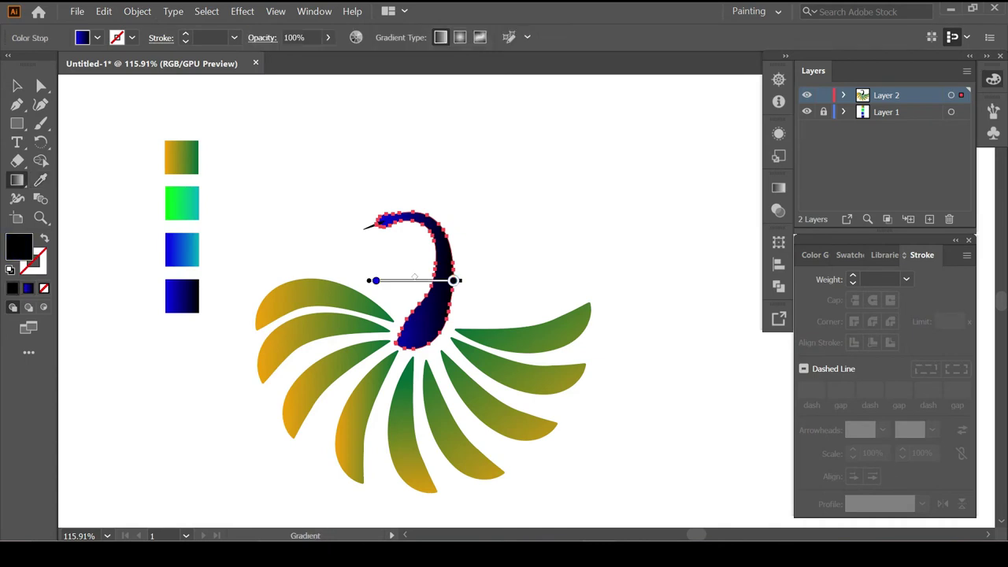
drag(434, 353, 415, 189)
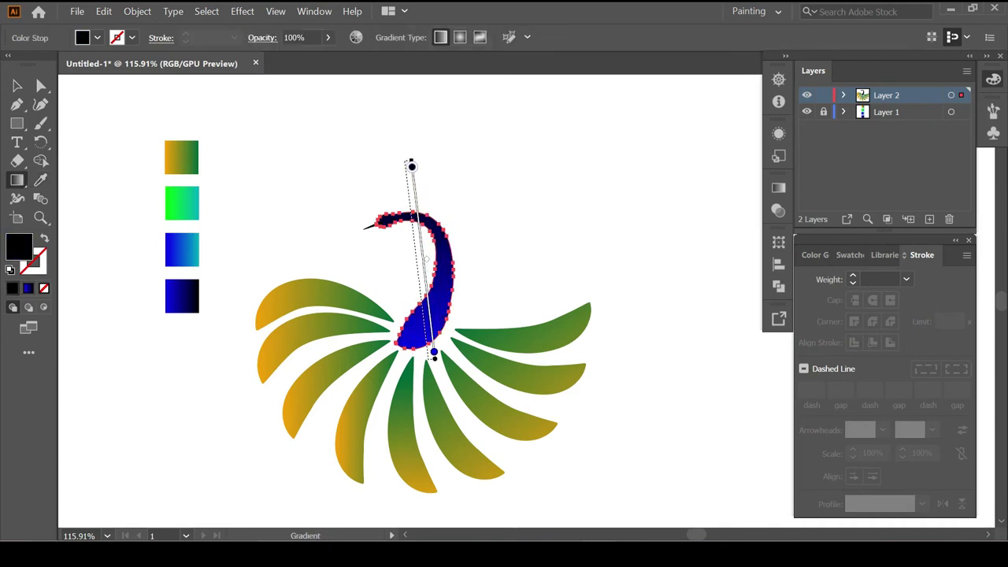
key(ctrl+shift+a)
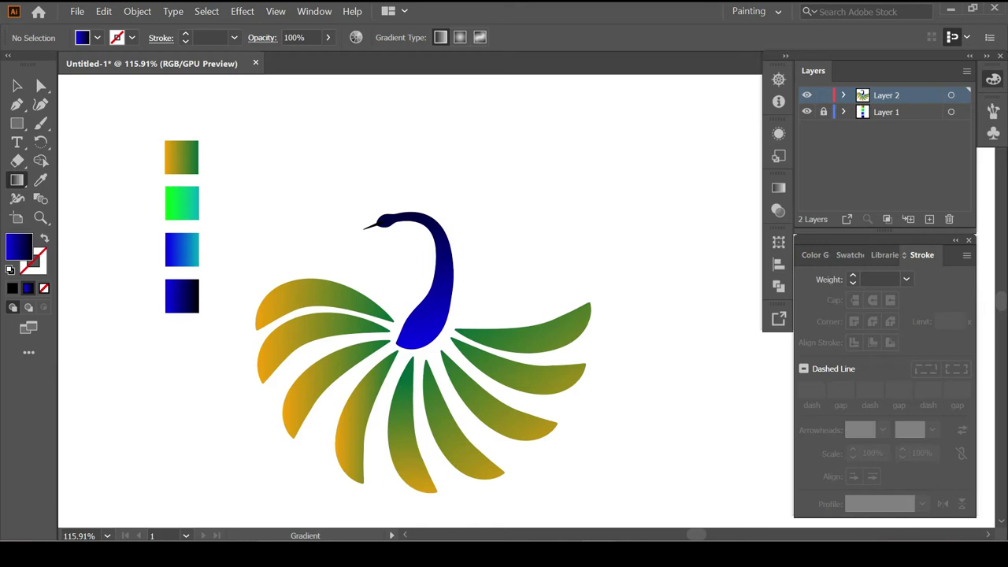
Copy the upper-left tail feather above the head, shrink it and rotate it upright as crest plumes
key(p)
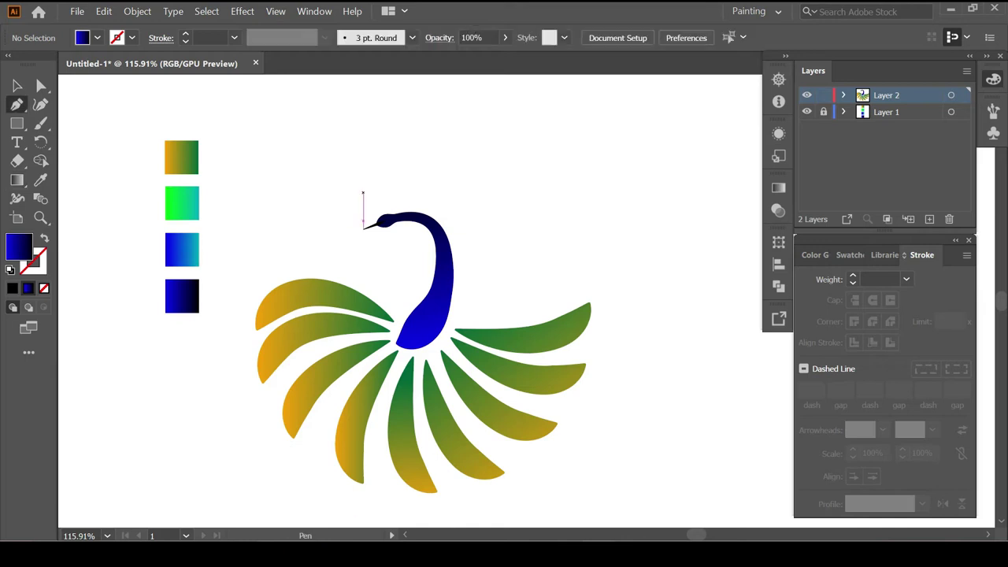
key(v)
click(327, 303)
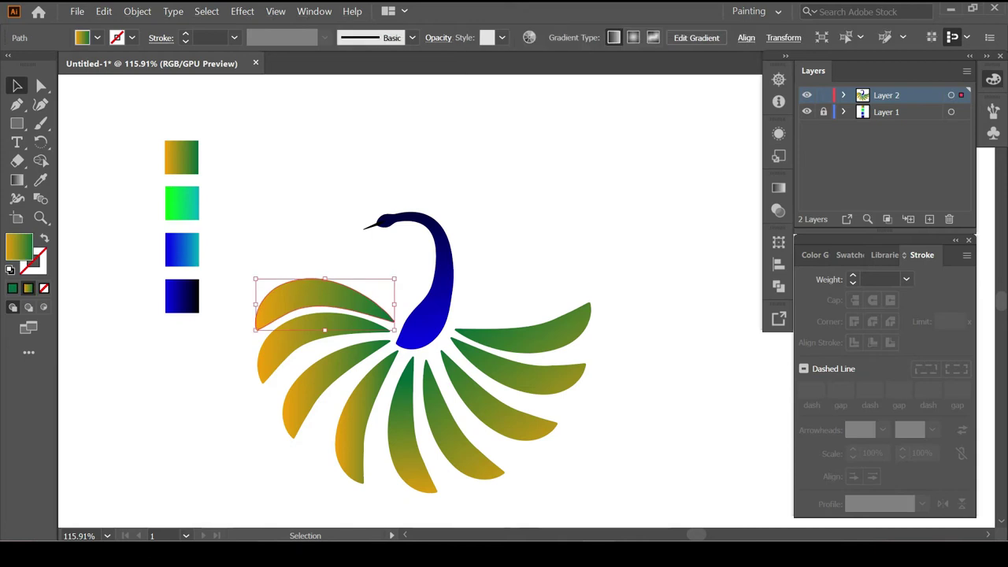
drag(327, 303, 327, 178)
mouse_move(395, 205)
mouse_down()
mouse_move(345, 187)
mouse_move(328, 221)
mouse_move(357, 211)
mouse_move(369, 189)
mouse_move(394, 216)
mouse_move(379, 185)
mouse_up()
drag(404, 188, 398, 209)
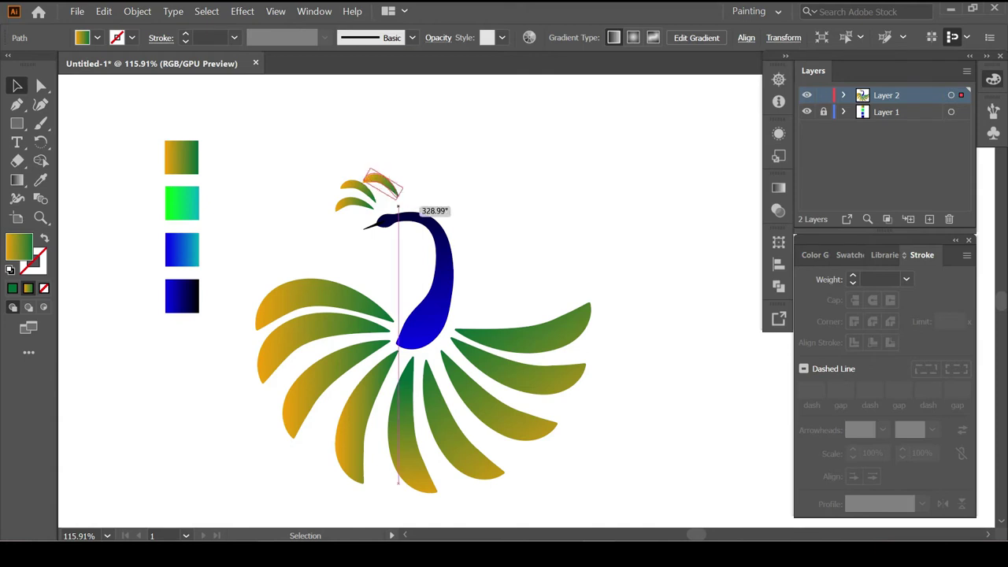
key(ctrl+shift+a)
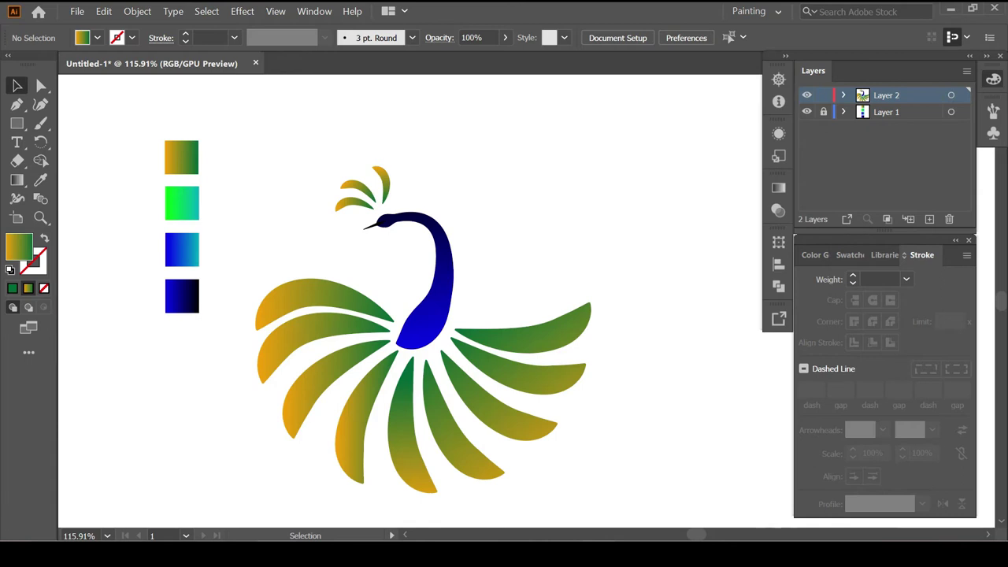
Draw a tall oval beside the head and fill it with a vertical green-cyan gradient
key(l)
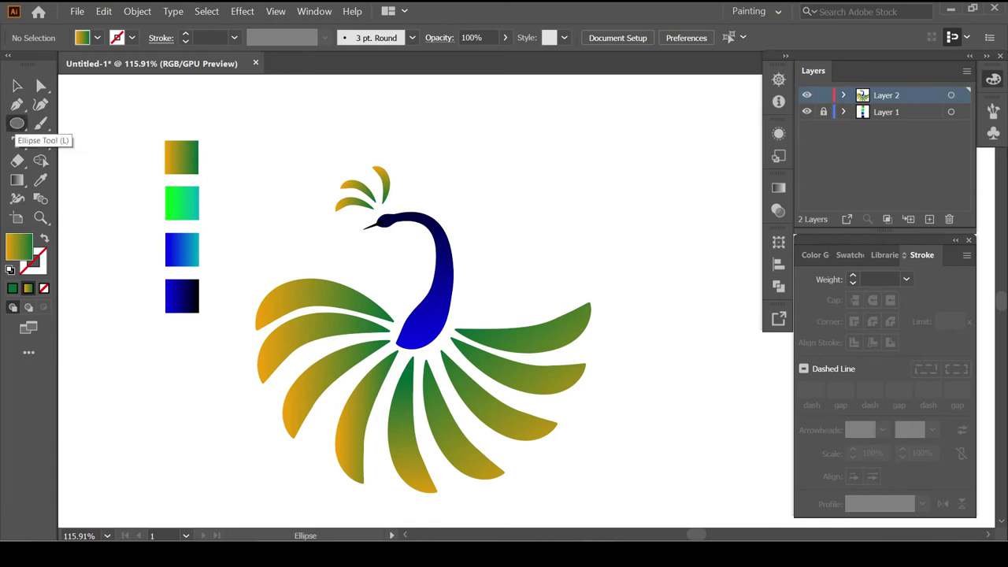
mouse_move(504, 126)
mouse_down()
mouse_move(526, 197)
mouse_move(526, 185)
mouse_up()
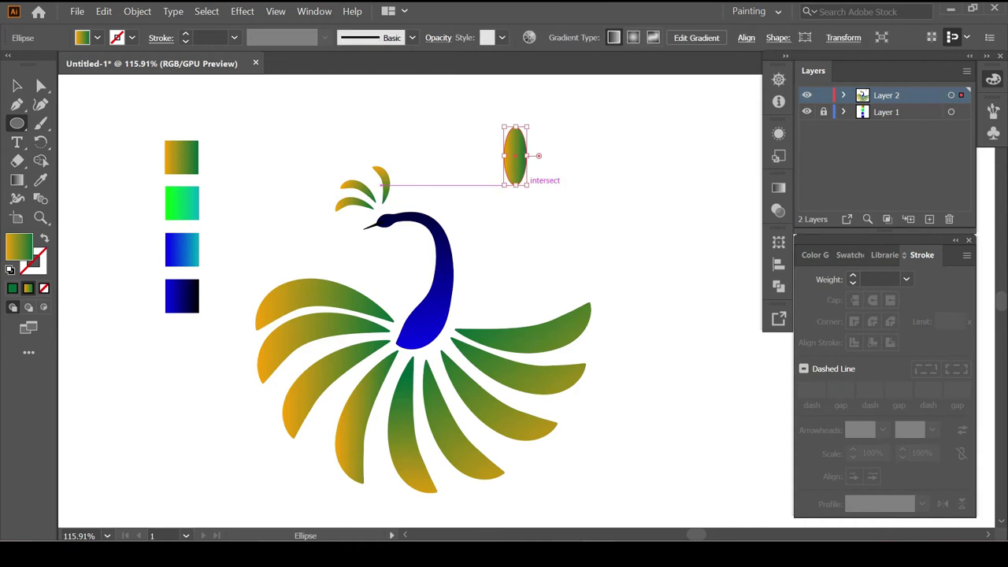
key(i)
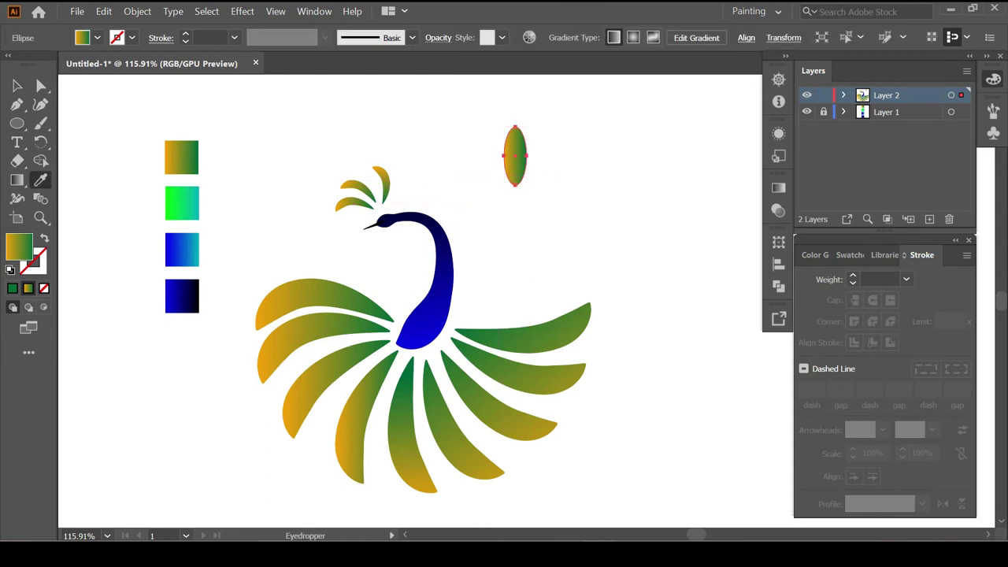
click(182, 203)
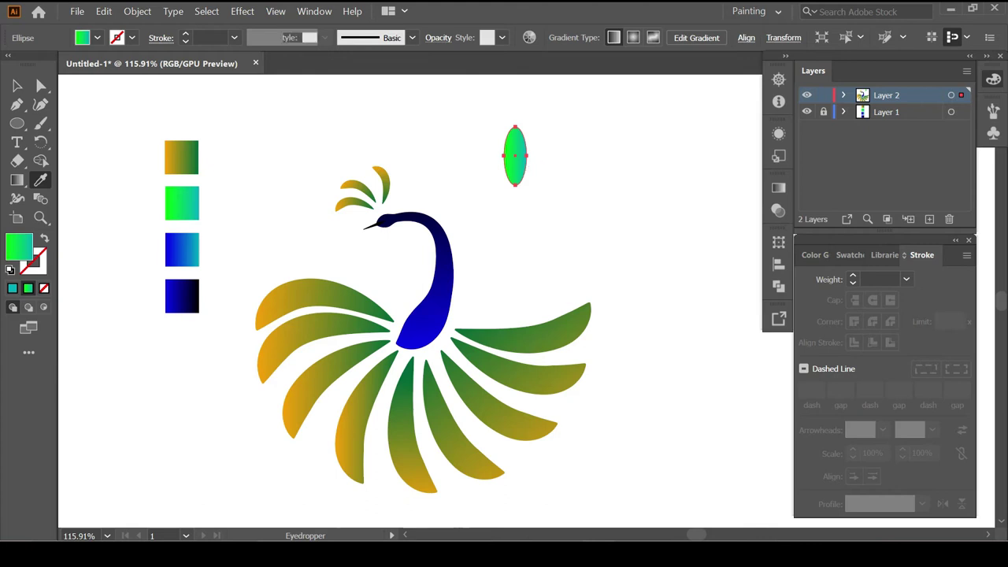
key(g)
drag(513, 106, 516, 195)
drag(513, 106, 517, 233)
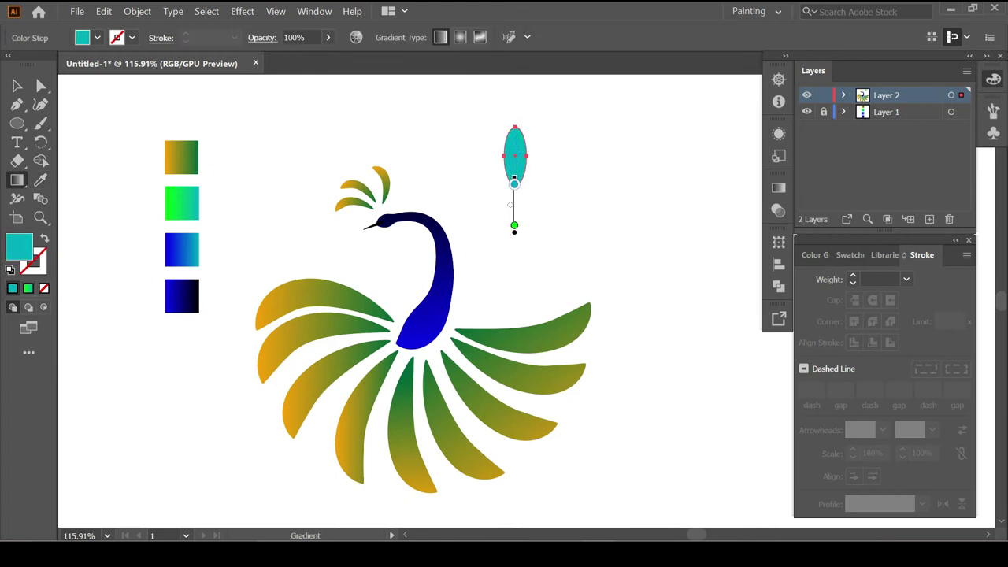
key(ctrl+shift+a)
Make a scaled inner copy of the oval and fill it with the blue gradient
key(v)
click(515, 156)
key(s)
alt+click(517, 155)
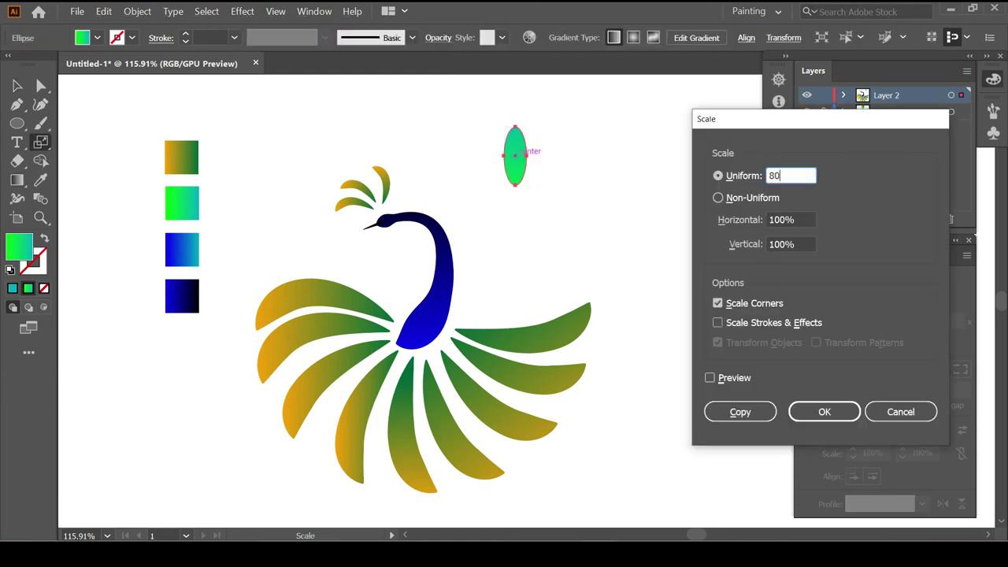
key(alt+p)
key(alt+u)
text(75)
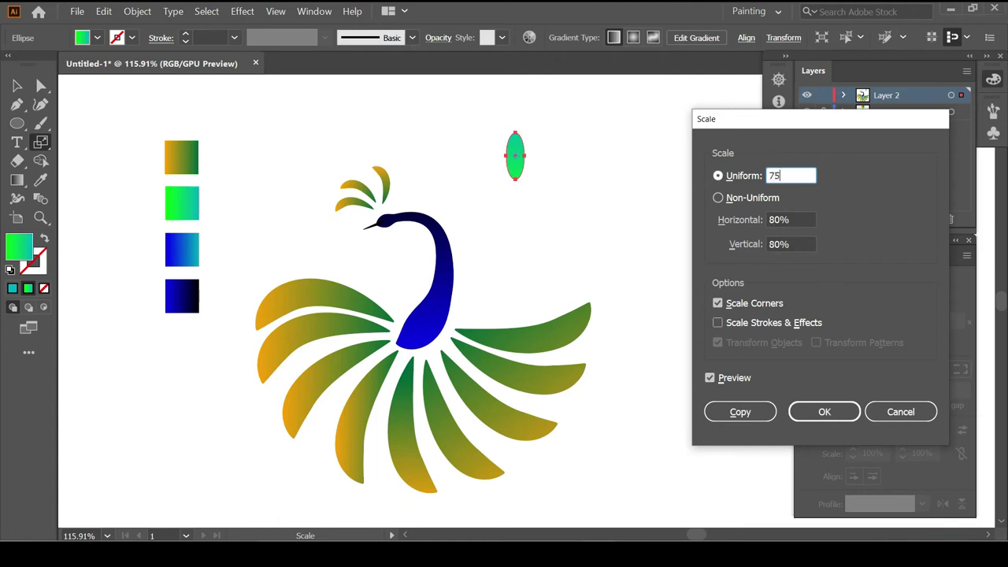
key(alt+c)
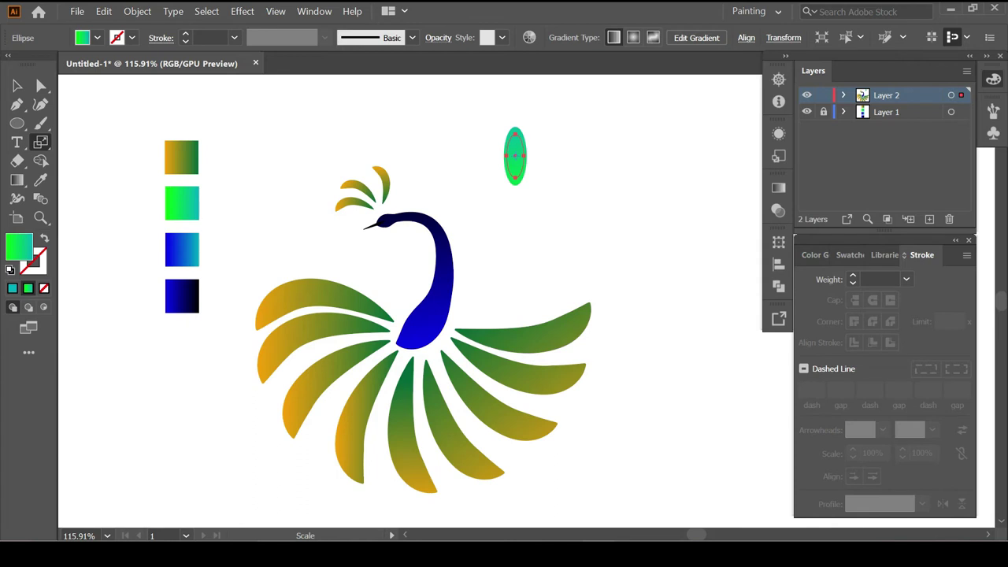
key(i)
click(429, 252)
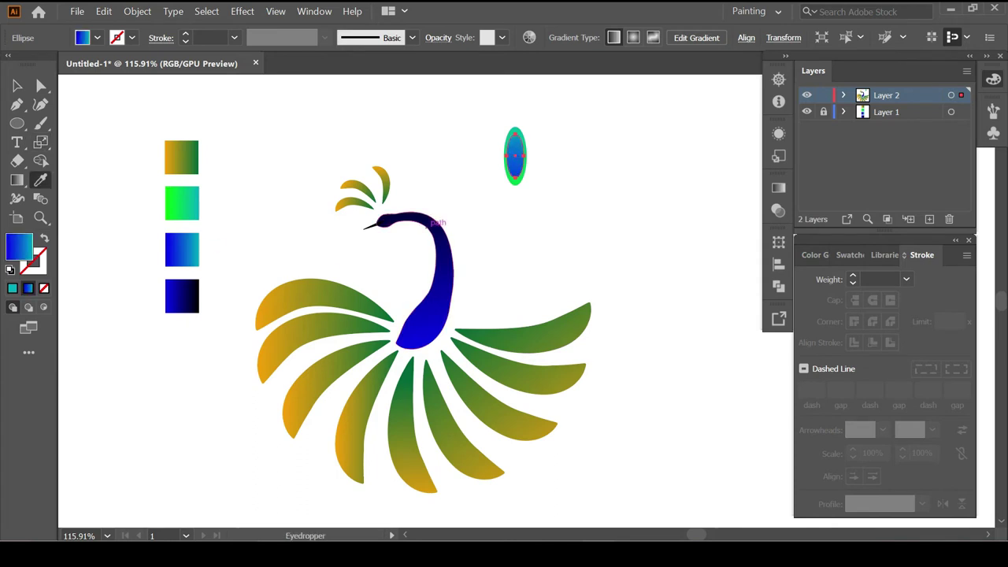
Add a 45% innermost copy filled dark blue, then select all three ovals to group
key(s)
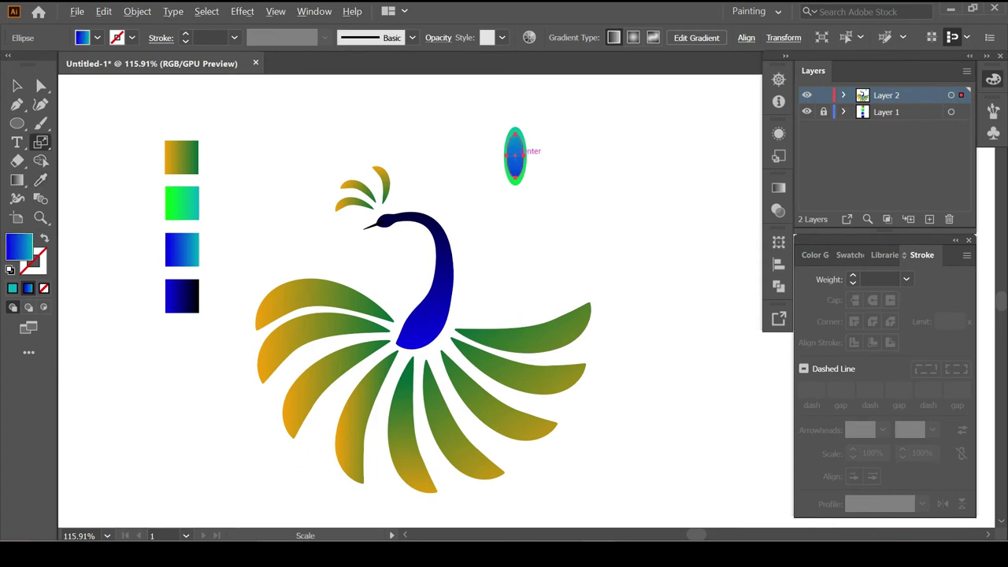
alt+click(514, 155)
text(4)
key(Tab)
key(Return)
key(i)
click(515, 156)
key(ctrl+shift+a)
ctrl+click(514, 156)
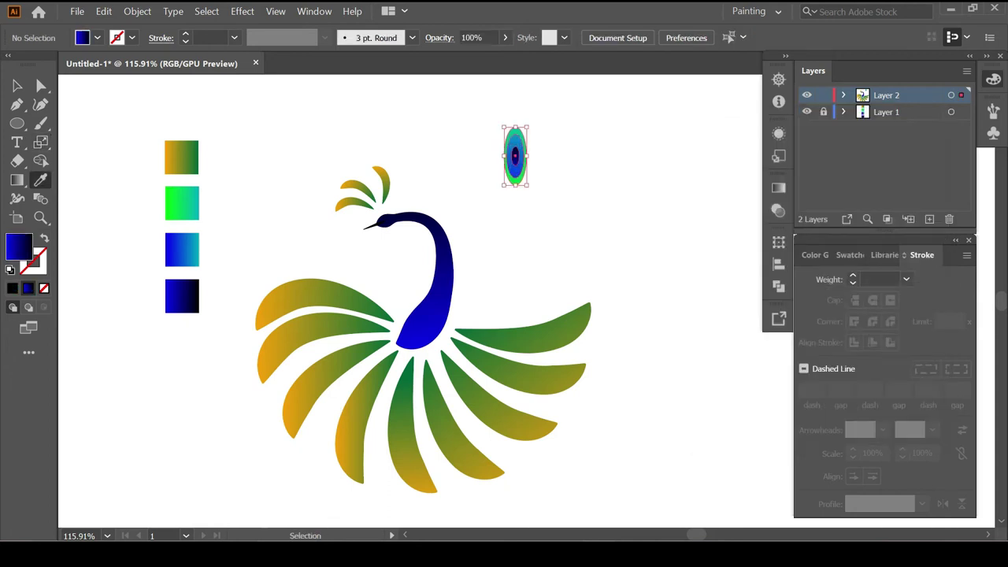
key(v)
right_click(518, 156)
Shrink the eye-spot group and place a copy of it on the left tail feather
click(549, 226)
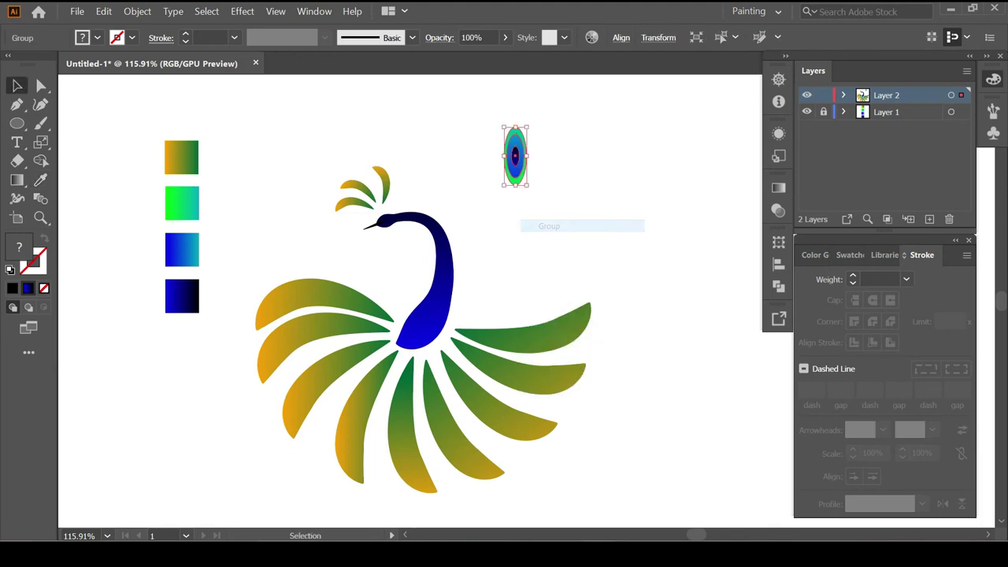
drag(528, 186, 282, 298)
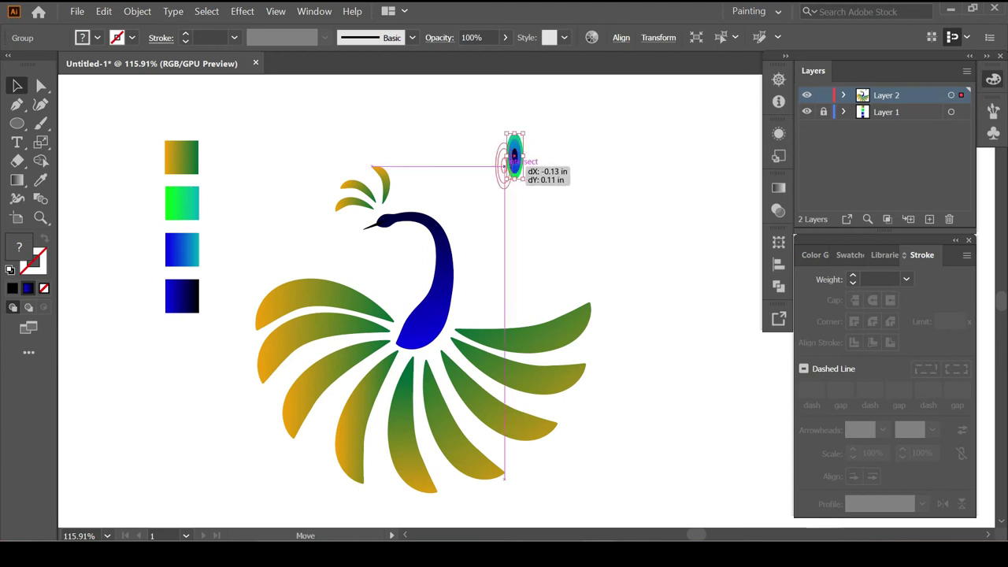
key(ctrl+z)
mouse_move(514, 156)
mouse_down()
mouse_move(275, 284)
mouse_move(300, 278)
mouse_move(281, 288)
mouse_move(286, 339)
mouse_move(312, 389)
mouse_move(336, 381)
mouse_move(304, 398)
mouse_move(350, 441)
mouse_move(512, 464)
mouse_move(518, 425)
mouse_move(544, 430)
mouse_move(542, 379)
mouse_move(570, 389)
mouse_move(560, 333)
mouse_move(584, 328)
mouse_up()
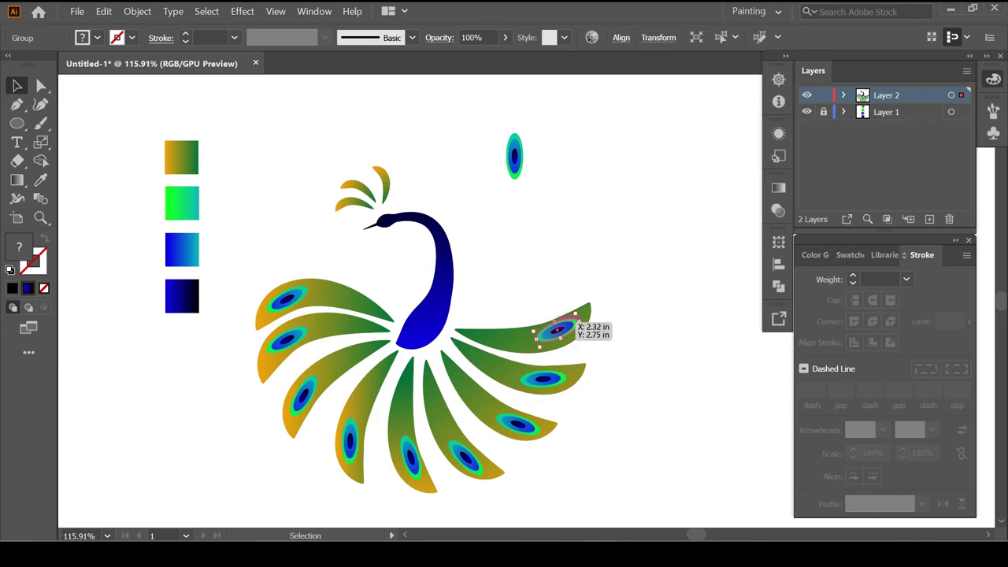
Copy a shrunken eye-spot onto the tip of a crest feather
drag(557, 331, 337, 155)
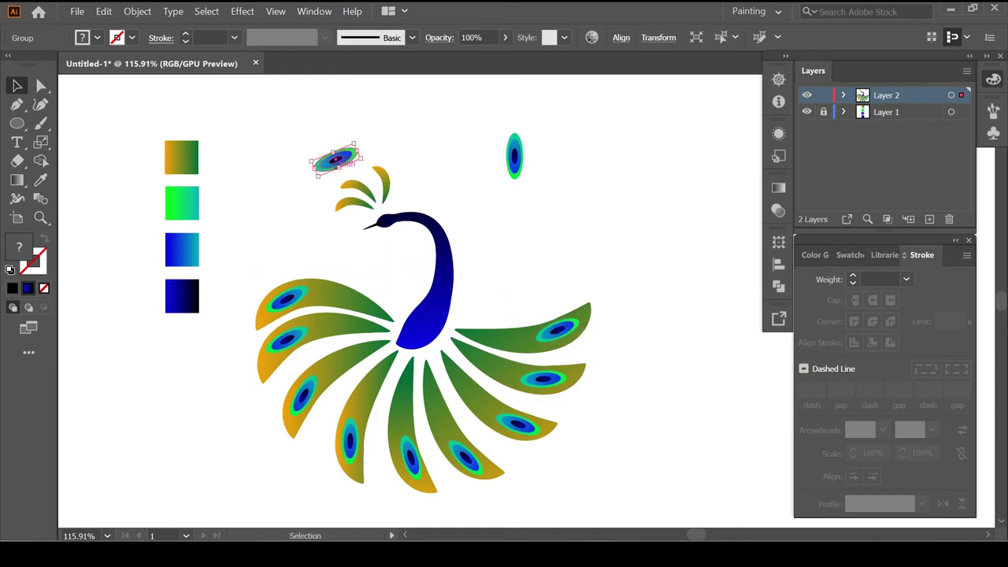
scroll(337, 154, up, 5)
mouse_move(464, 145)
mouse_down()
mouse_move(403, 147)
mouse_move(383, 229)
mouse_move(394, 369)
mouse_up()
mouse_move(448, 345)
mouse_down()
mouse_move(405, 367)
mouse_move(412, 275)
mouse_up()
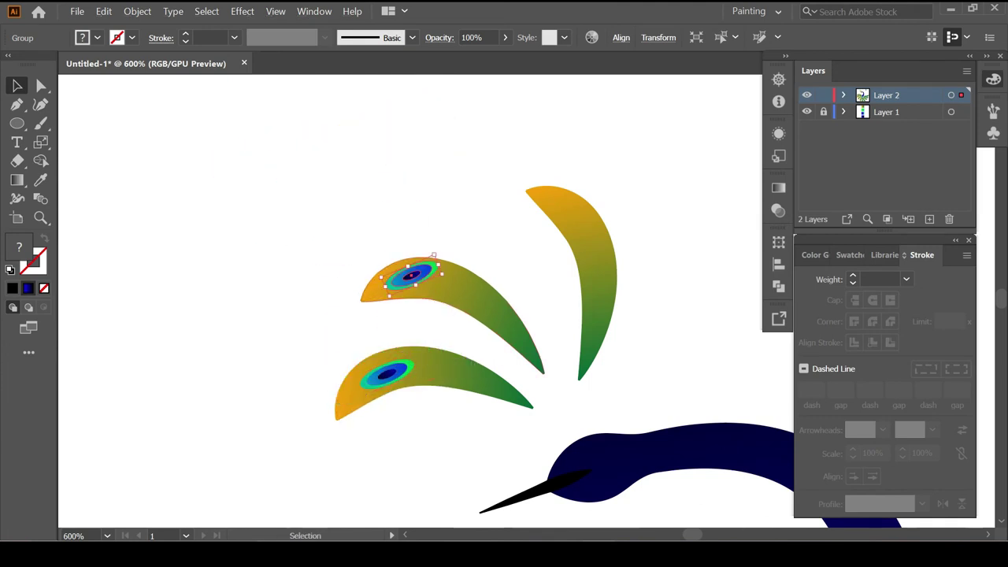
Add a rotated eye-spot copy to the upright crest feather and align it with the tip
mouse_move(412, 274)
mouse_down()
mouse_move(558, 207)
mouse_move(589, 257)
mouse_up()
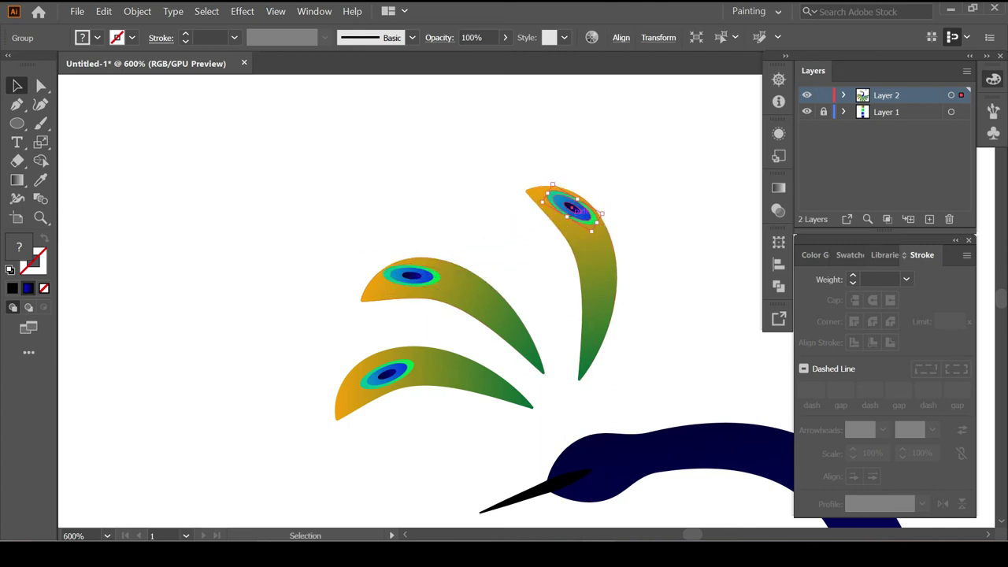
drag(577, 210, 585, 216)
drag(569, 285, 552, 285)
mouse_move(563, 212)
mouse_down()
mouse_move(554, 208)
mouse_move(571, 237)
mouse_up()
key(ctrl+shift+a)
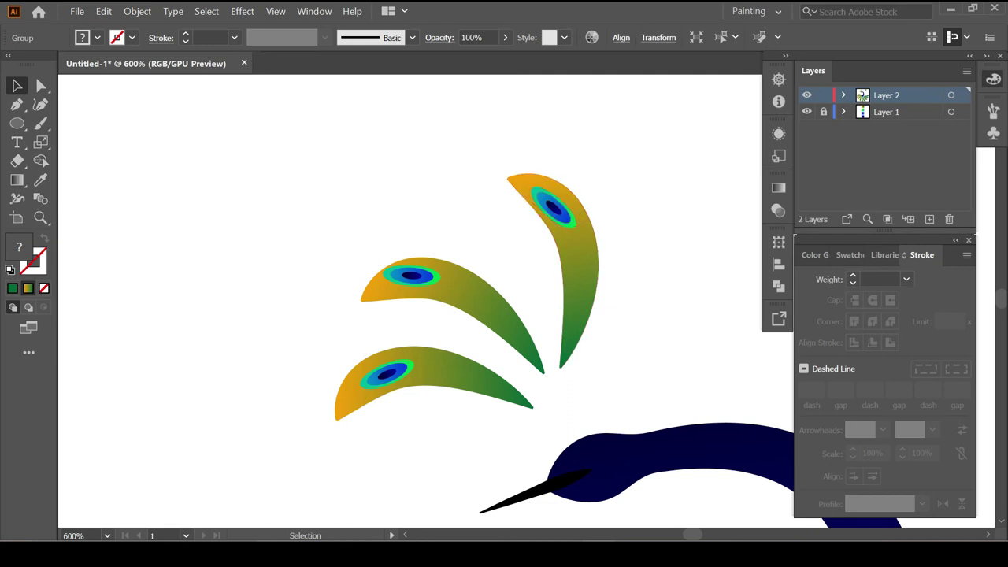
key(ctrl+1)
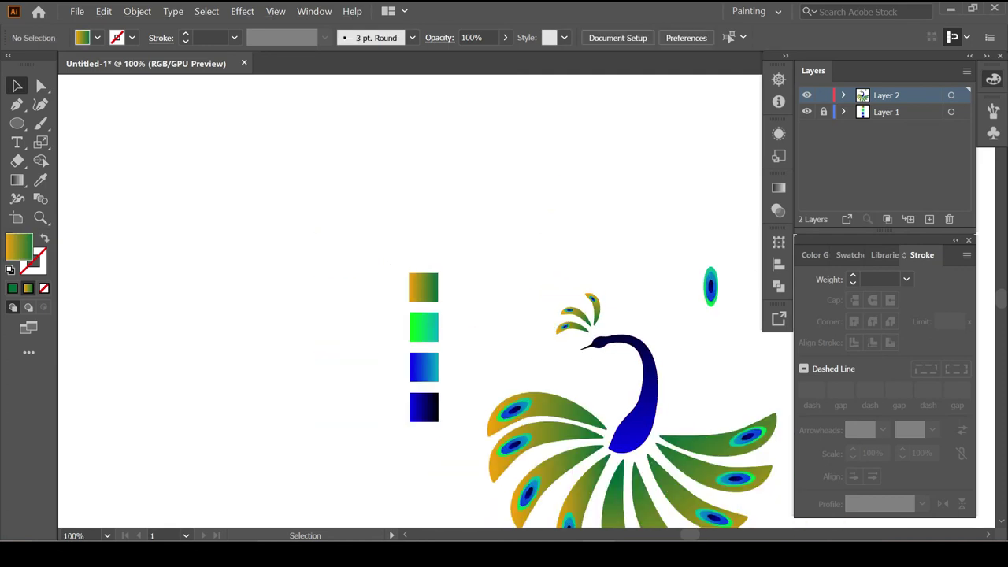
Ungroup the copied eye-spot rings into separate ellipses
scroll(731, 307, up, 5)
click(607, 252)
right_click(606, 256)
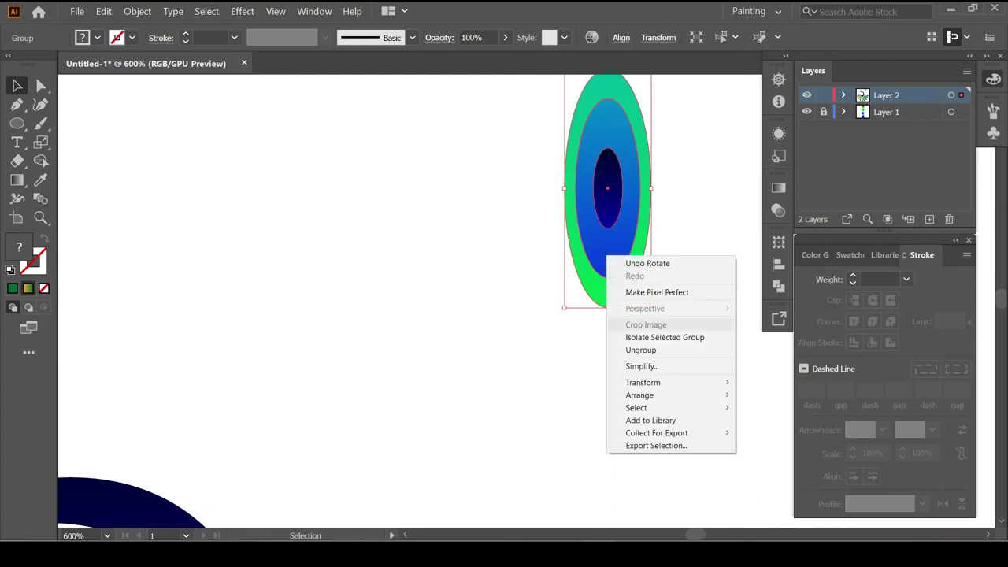
click(640, 350)
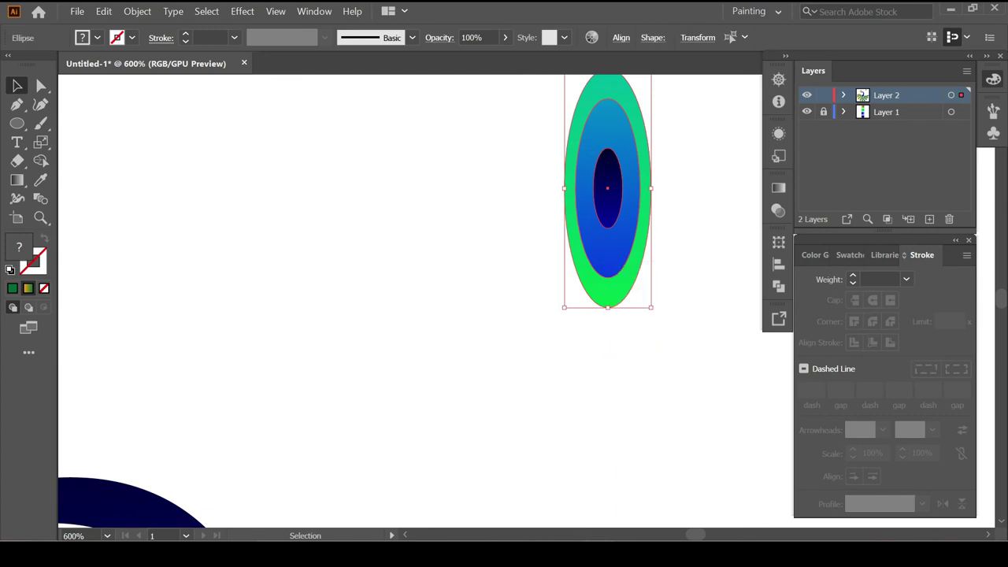
key(ctrl+y)
key(a)
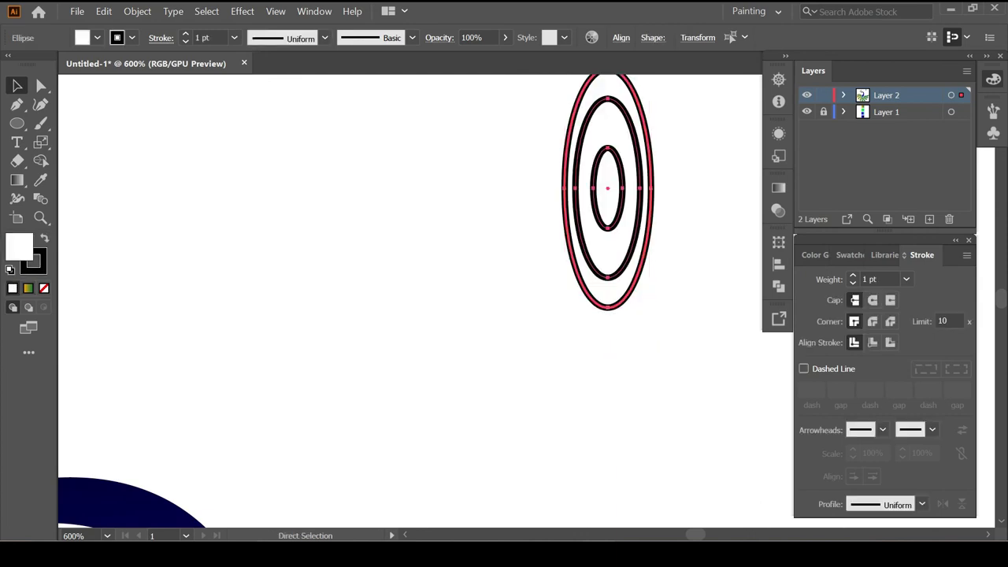
key(ctrl+y)
key(v)
Reset the outer ellipse to default colours and remove its stroke
click(639, 252)
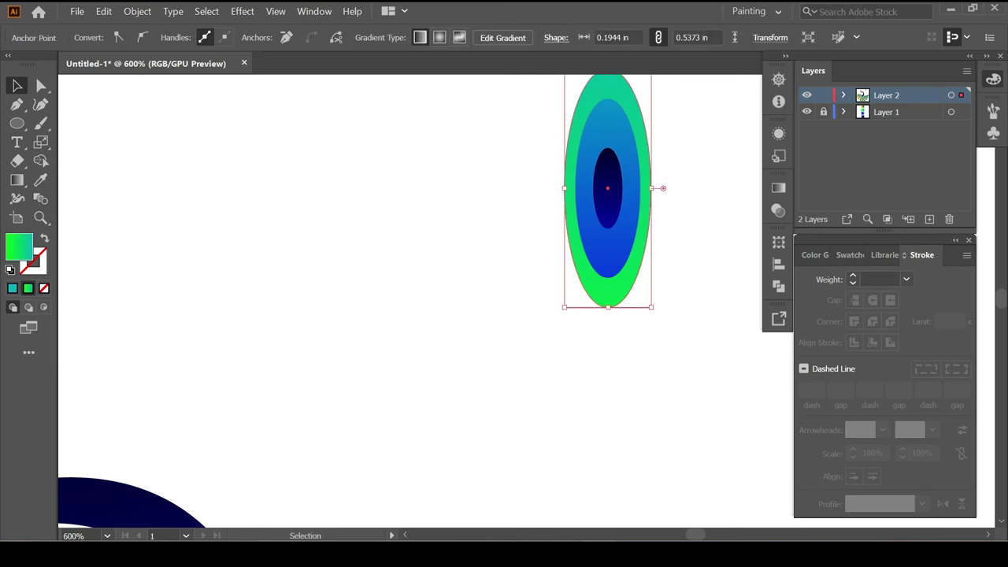
key(d)
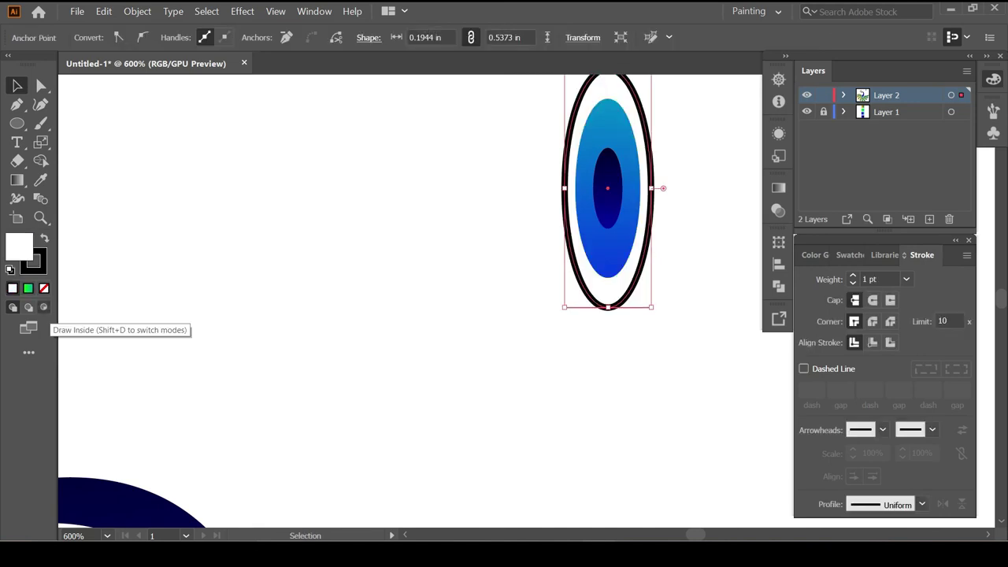
click(44, 288)
key(ctrl+shift+a)
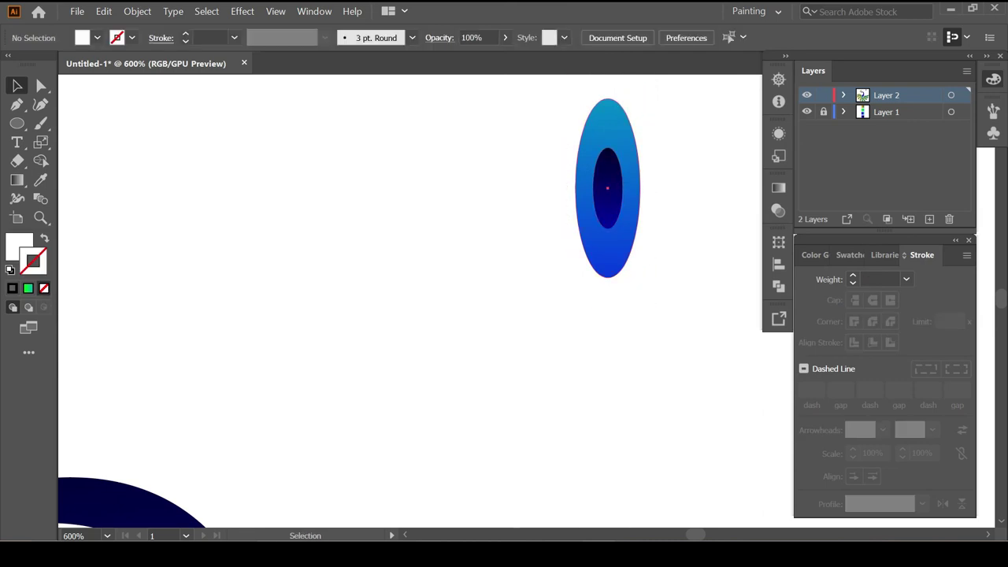
Shrink the blue ellipse into a pupil filled solid black with no stroke
click(608, 187)
drag(641, 98, 623, 147)
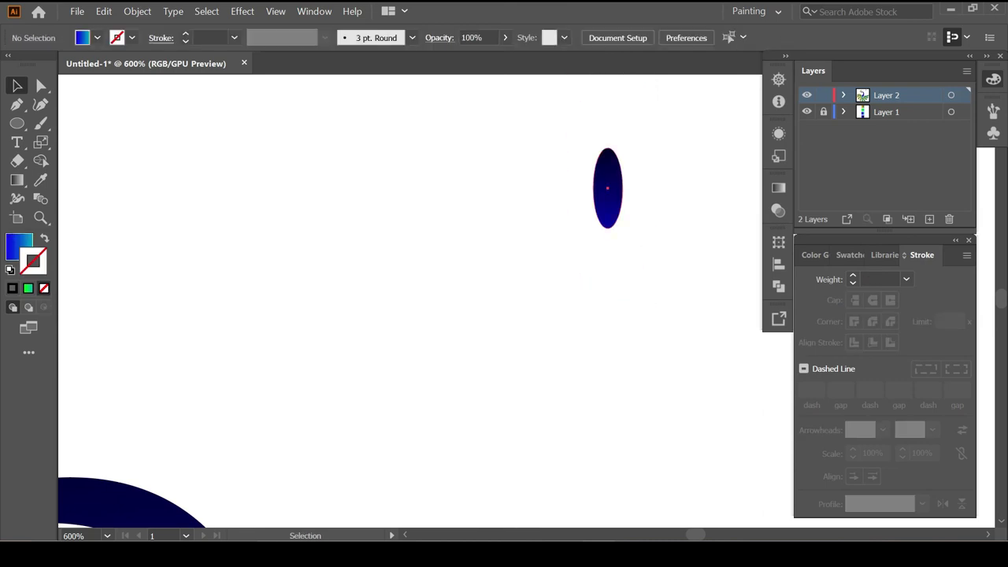
key(d)
click(44, 289)
key(shift+x)
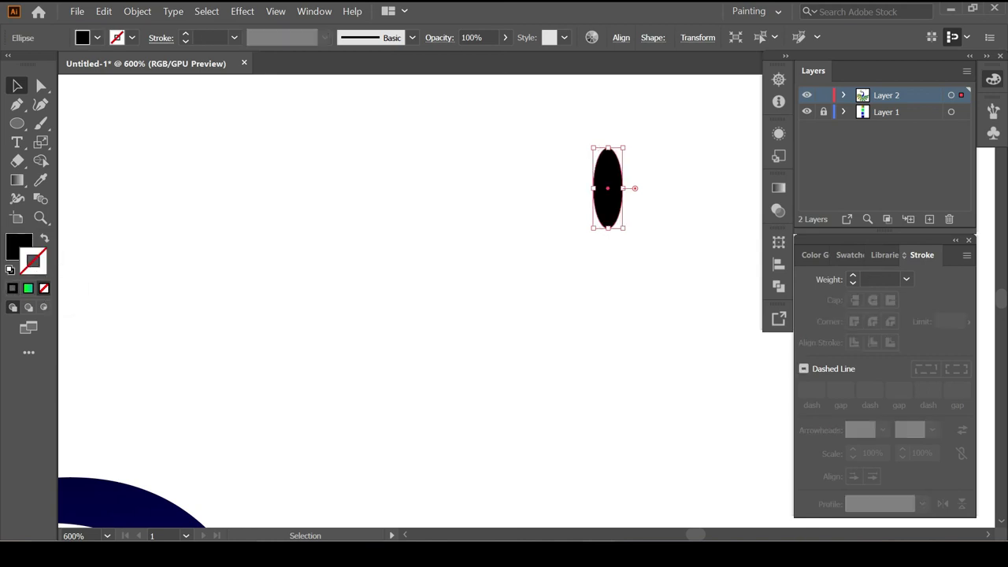
key(a)
key(ctrl+shift+a)
Group both ellipses into one eye and scale it down to about 0.07 × 0.18 in
key(ctrl+a)
right_click(607, 219)
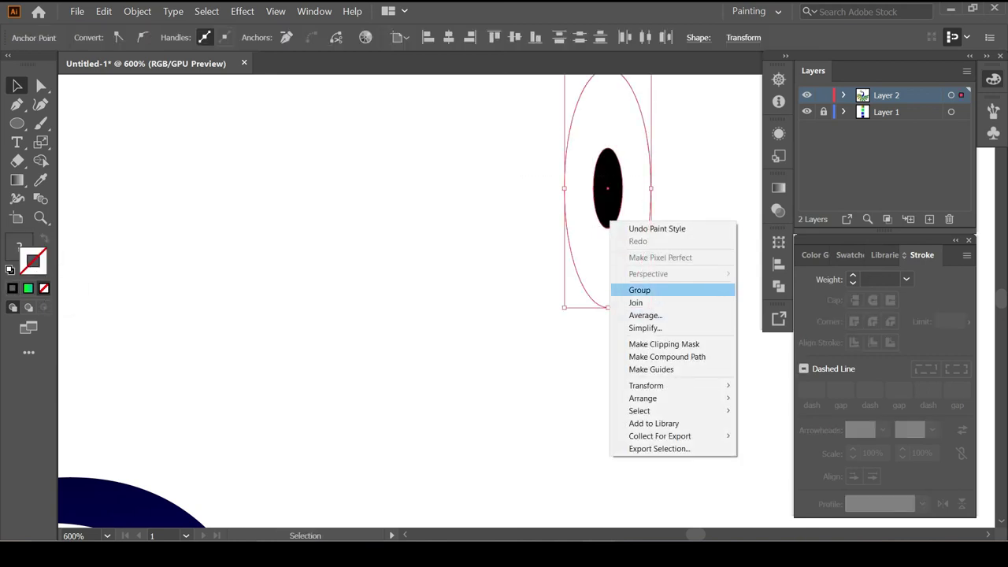
click(630, 286)
key(ctrl+minus)
key(ctrl+minus)
key(ctrl+minus)
mouse_move(553, 246)
mouse_down()
mouse_move(552, 271)
mouse_move(226, 429)
mouse_up()
key(ctrl+plus)
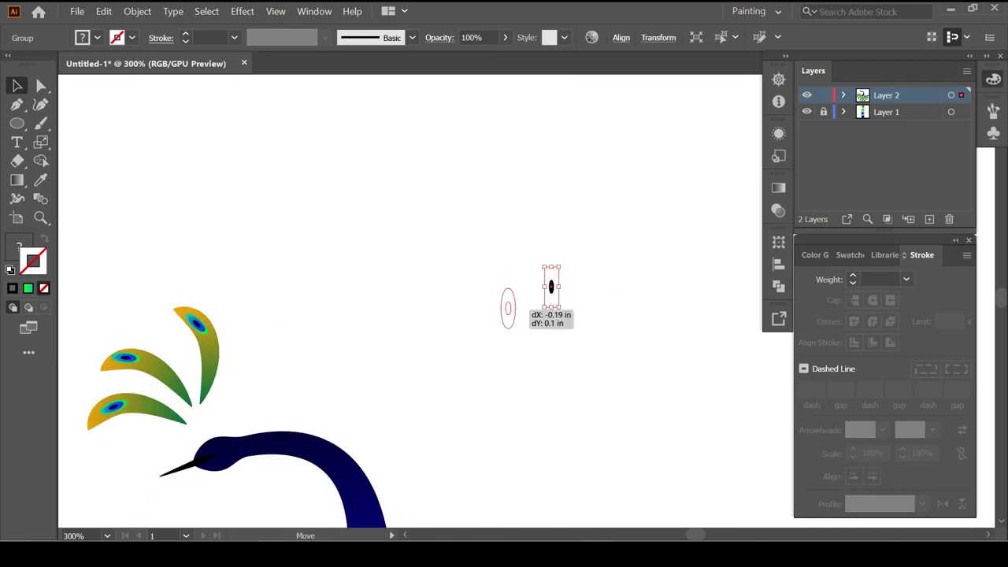
Rotate the small eye about 76° clockwise onto the head and zoom out to view the peacock
scroll(220, 461, up, 4)
mouse_move(285, 243)
mouse_down()
mouse_move(337, 347)
mouse_move(286, 331)
mouse_move(232, 349)
mouse_up()
scroll(275, 390, down, 6)
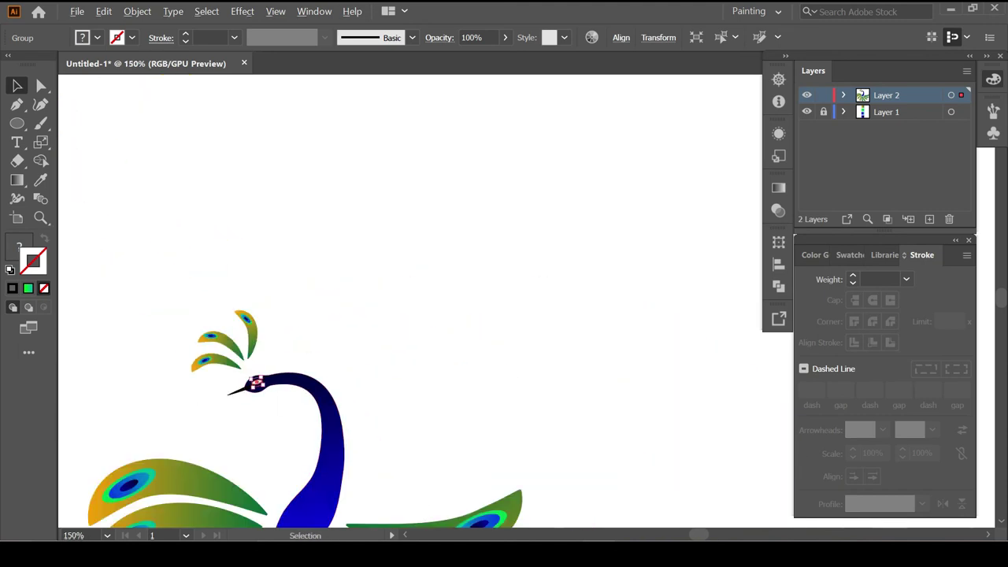
key(ctrl+shift+a)
scroll(410, 354, down, 3)
scroll(431, 369, down, 2)
scroll(371, 346, down, 1)
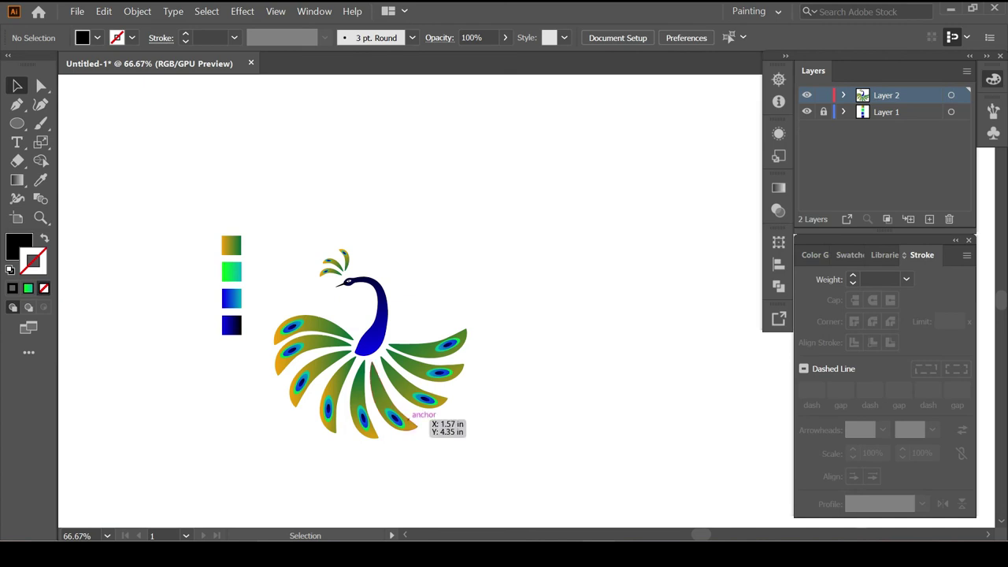
scroll(410, 423, up, 4)
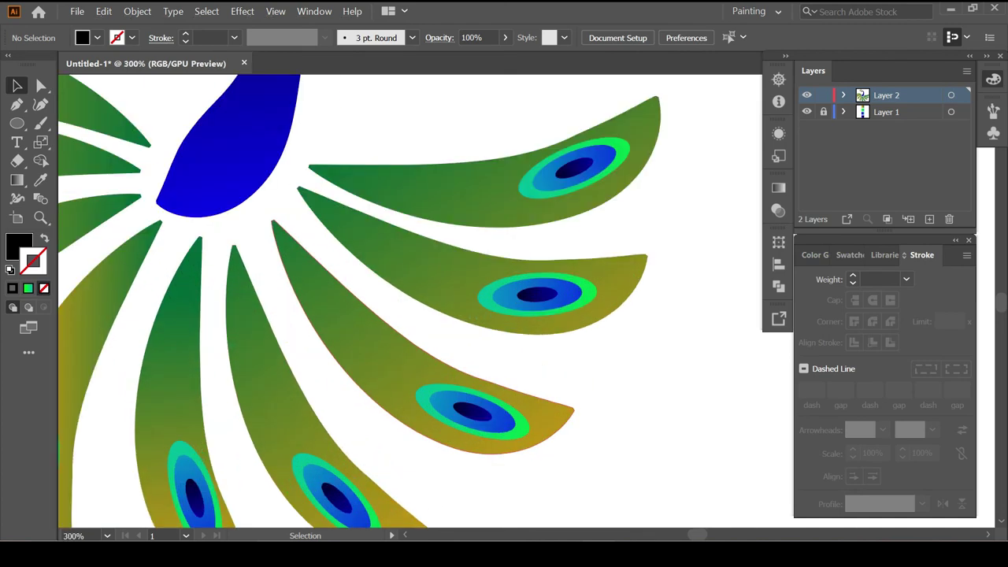
scroll(526, 299, down, 1)
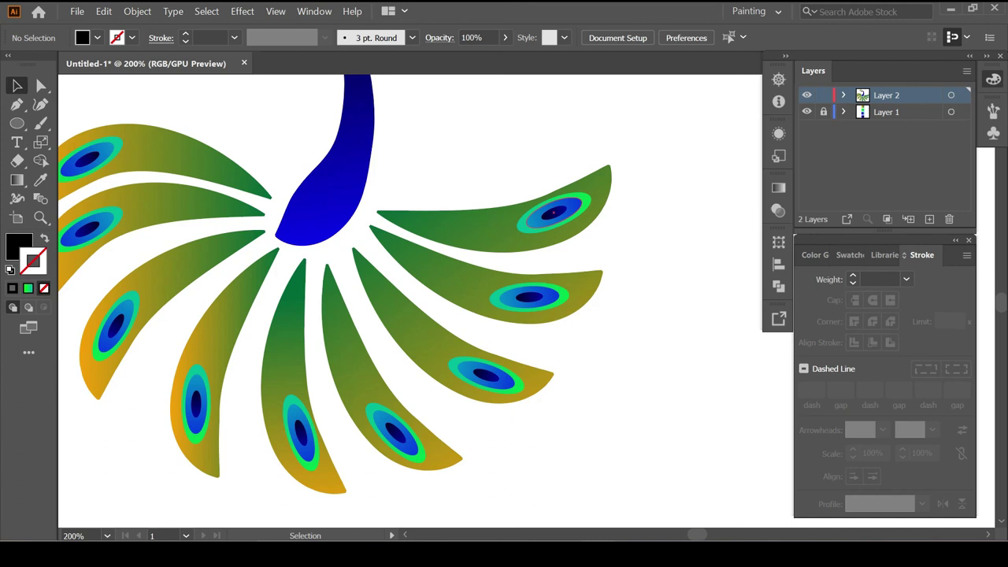
Duplicate the top-right feather's eye-spot and ungroup the copy's rings
click(554, 212)
mouse_move(554, 212)
mouse_down()
mouse_move(358, 187)
mouse_move(431, 159)
mouse_up()
right_click(434, 158)
click(468, 251)
click(484, 138)
click(460, 150)
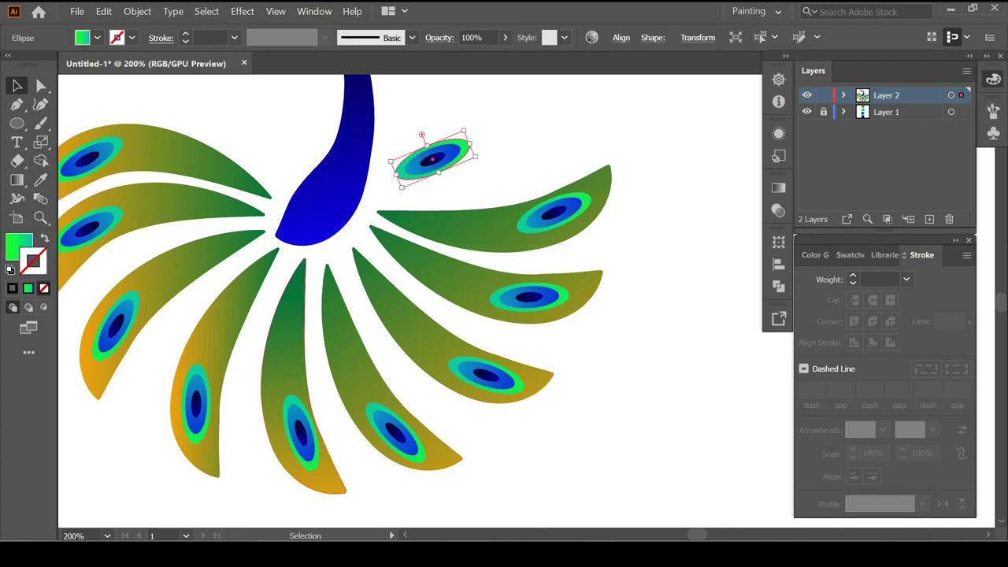
Give the outer ring the orange-to-green feather gradient, regroup, and move it onto the neck
key(i)
click(145, 331)
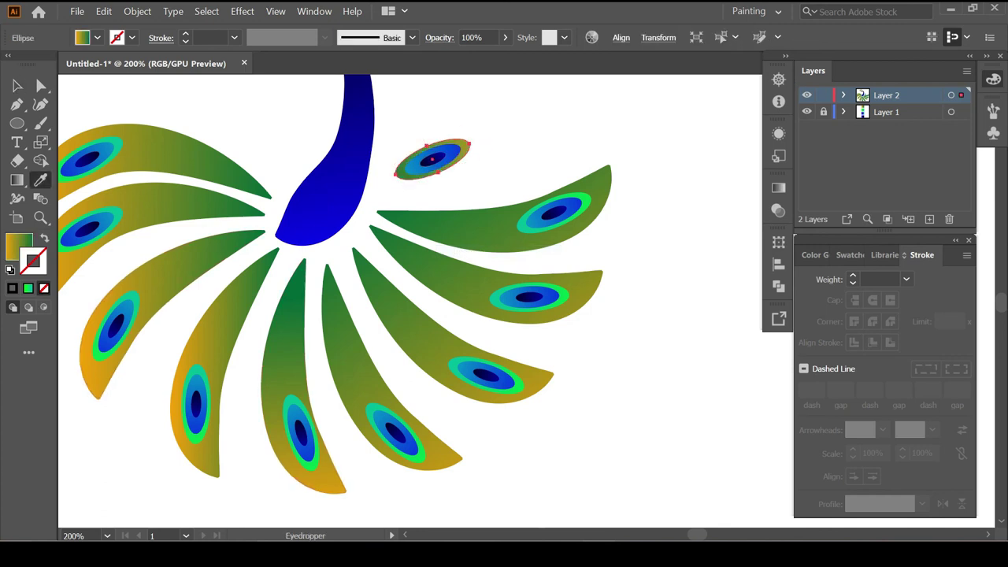
key(v)
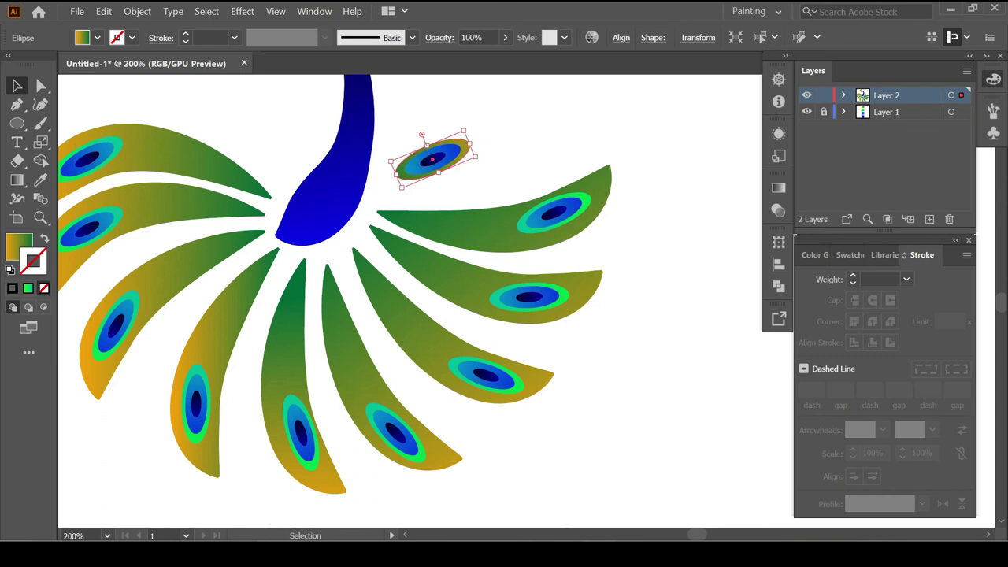
right_click(442, 158)
click(461, 228)
mouse_move(446, 172)
mouse_down()
mouse_move(370, 212)
mouse_move(335, 208)
mouse_move(351, 193)
mouse_move(356, 126)
mouse_up()
Stretch the blue and dark inner ellipses upward along the neck
key(a)
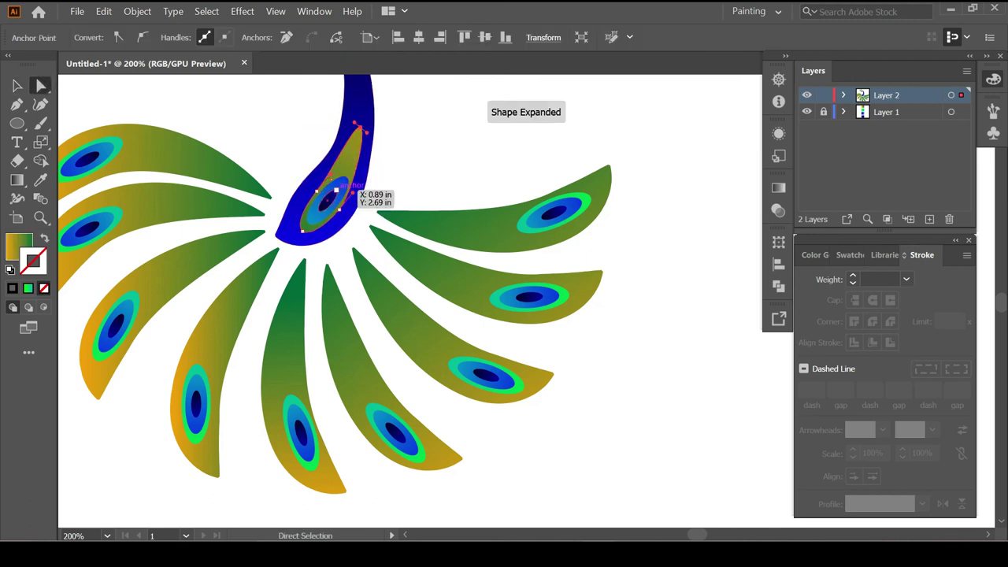
click(336, 190)
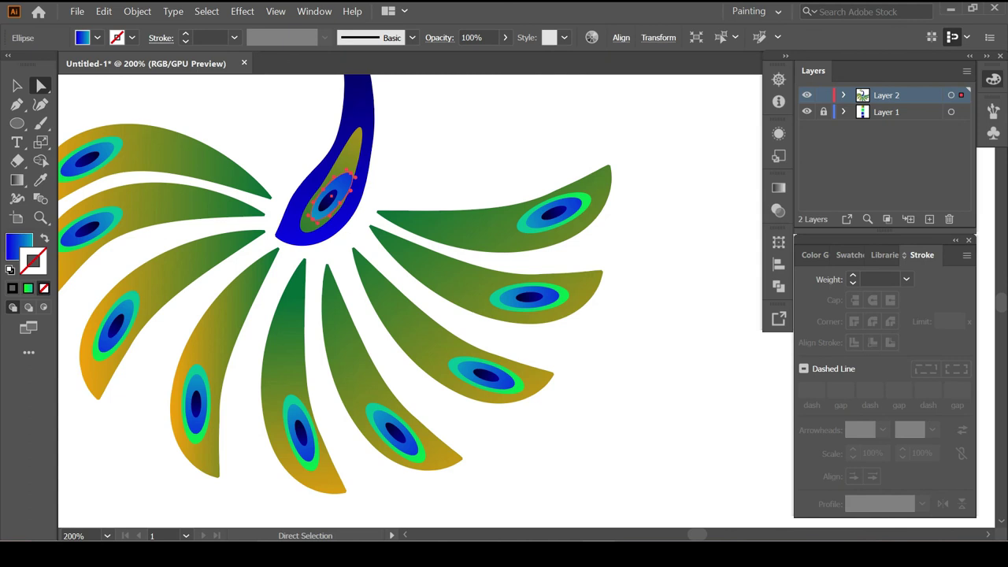
drag(348, 172, 353, 152)
drag(337, 189, 343, 175)
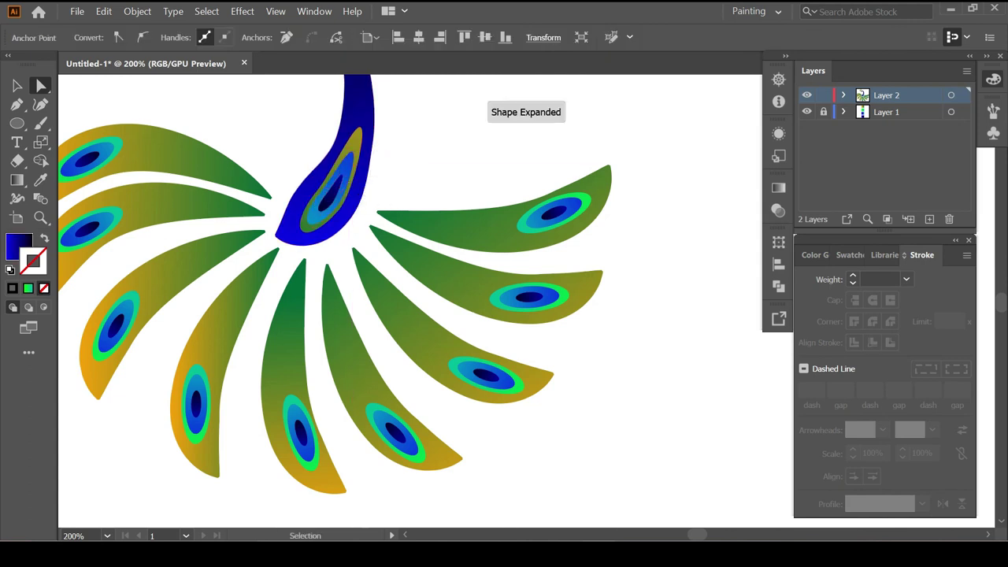
key(ctrl+shift+a)
key(ctrl+minus)
key(ctrl+minus)
key(ctrl+minus)
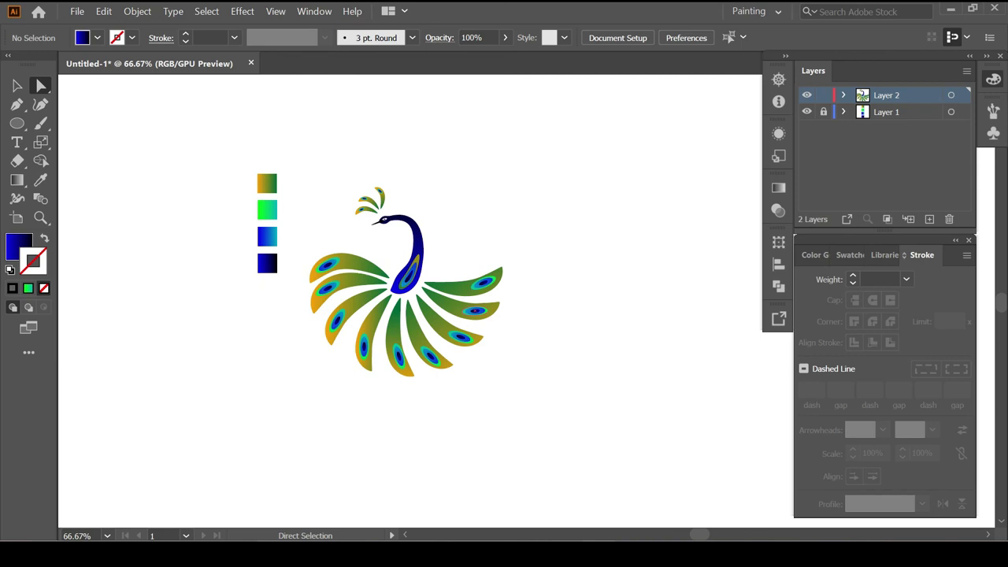
Delete Layer 1 holding the colour swatches, along with its artwork
scroll(380, 282, up, 1)
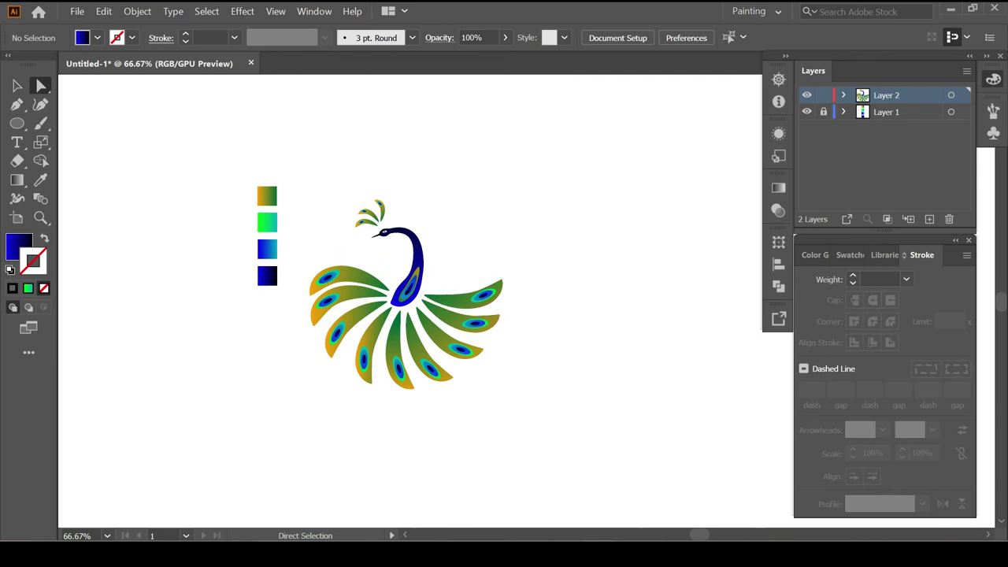
click(886, 112)
click(949, 219)
click(549, 297)
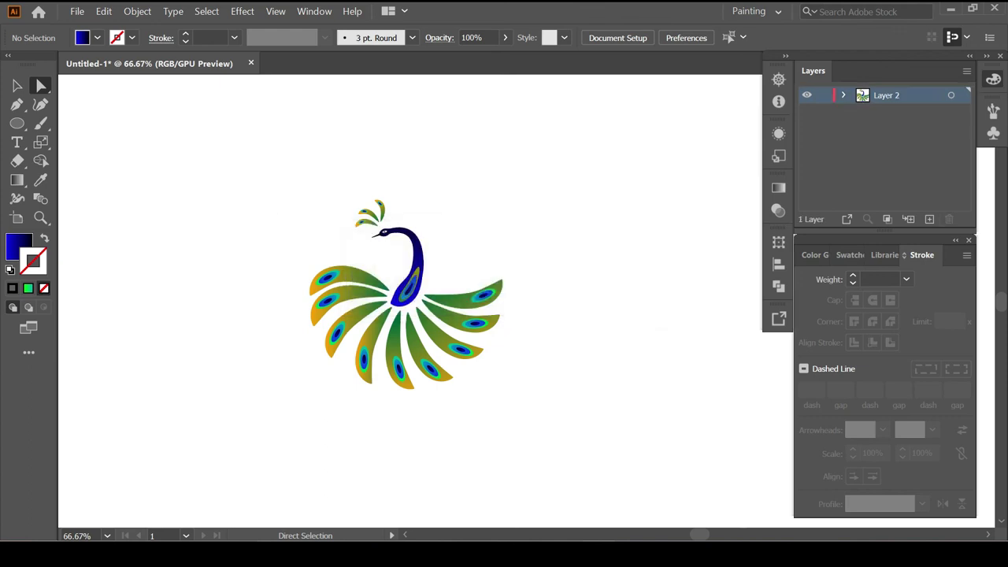
Move the whole peacock to the centre of the artboard
key(ctrl+a)
right_click(416, 311)
key(Escape)
key(v)
drag(414, 291, 477, 279)
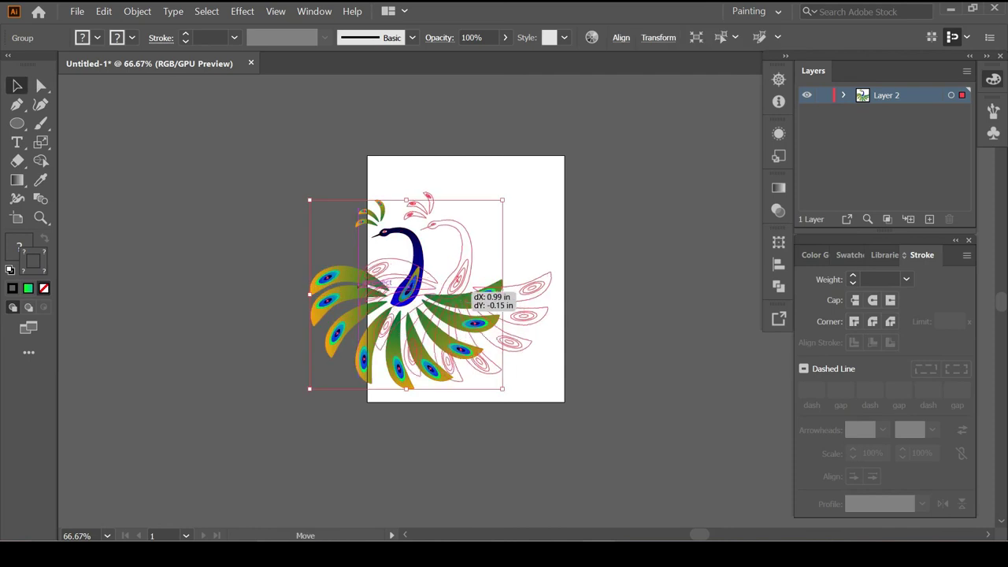
key(ctrl+shift+a)
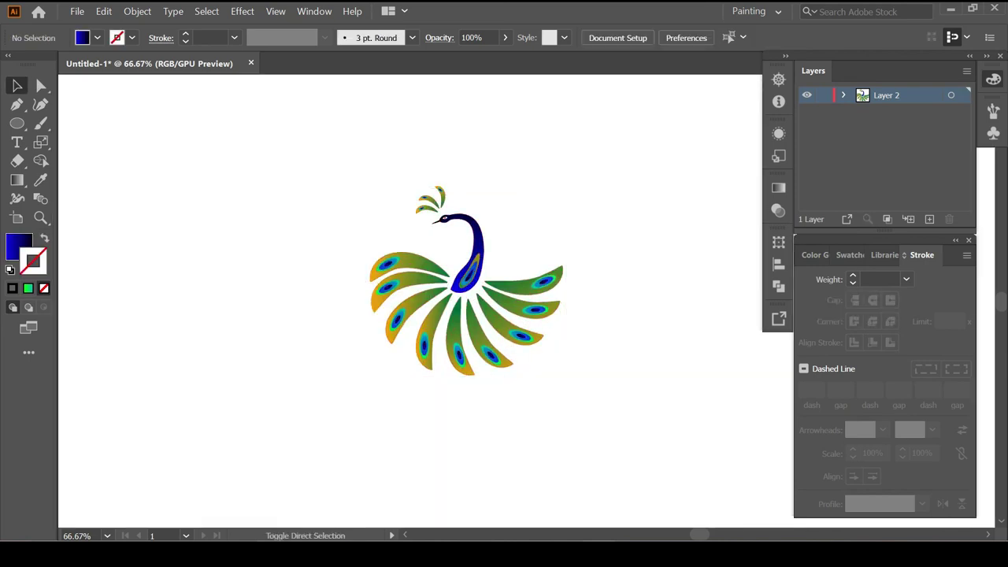
key(ctrl+1)
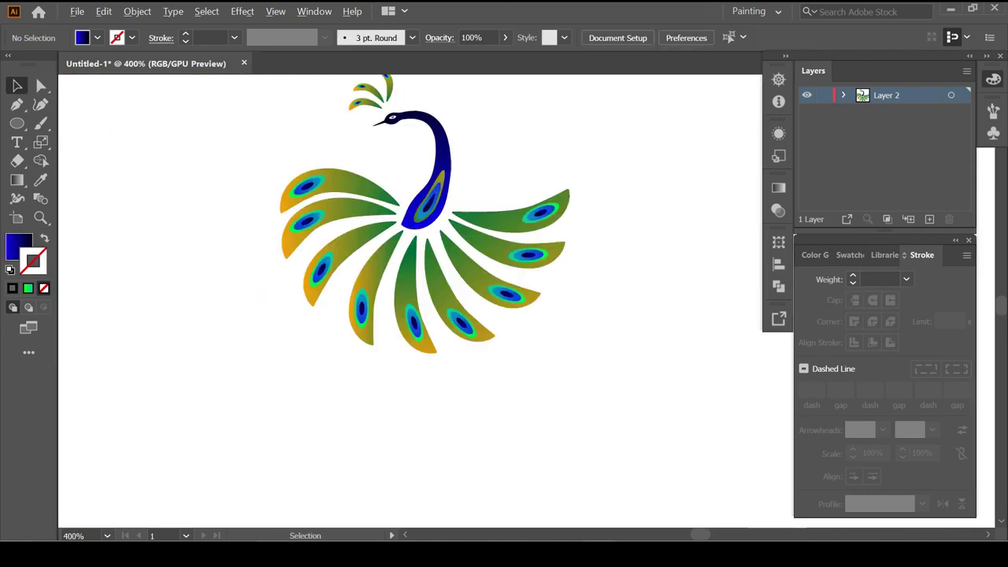